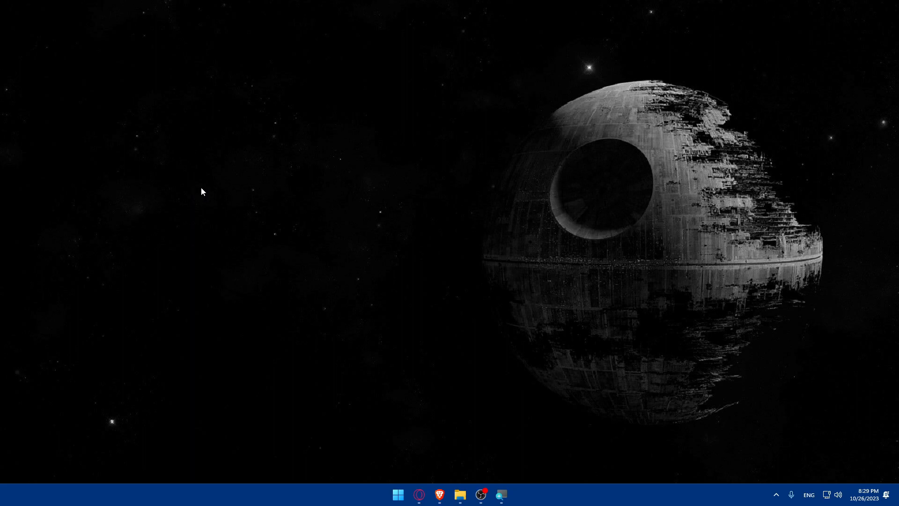
- Switch to the Brave browser and load zapier.com in a fresh tab, closing the old Zapier tab
{"action": "left_click", "coordinate": [439, 495]}
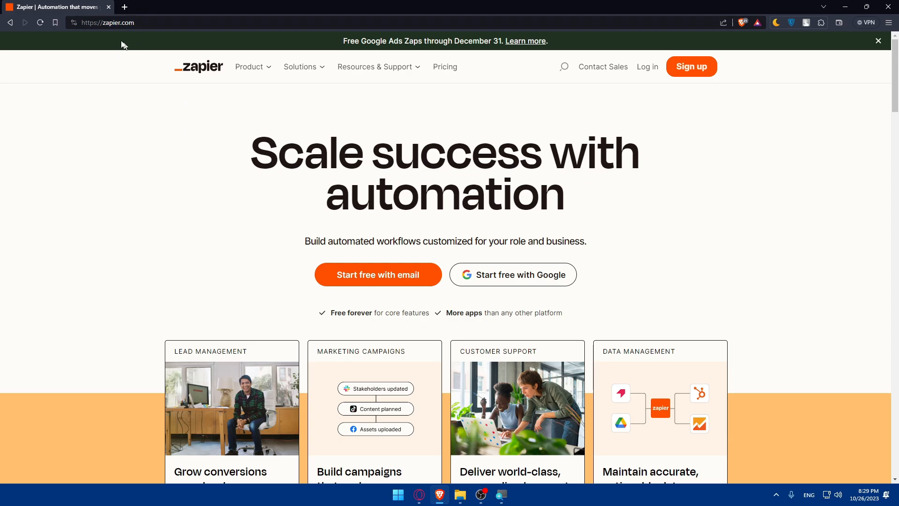
{"action": "left_click", "coordinate": [169, 28]}
{"action": "left_click_drag", "start_coordinate": [168, 28], "coordinate": [35, 27]}
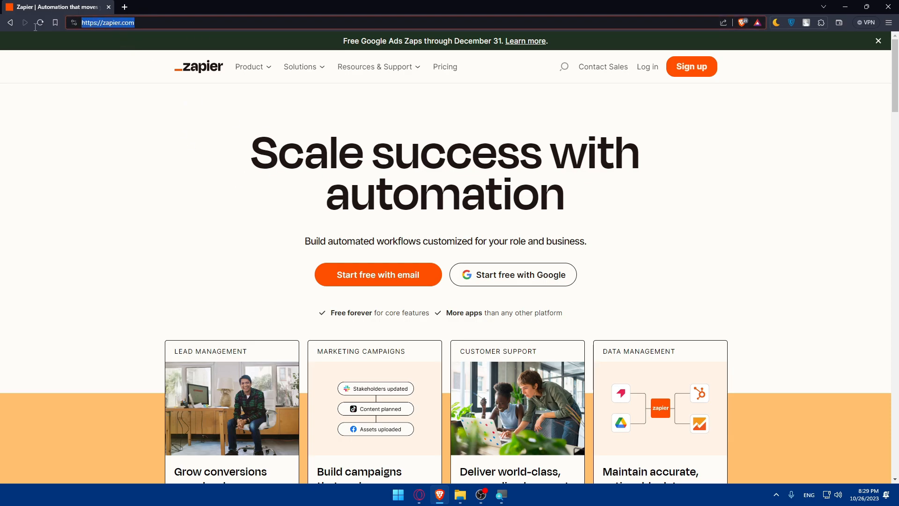
{"action": "left_click", "coordinate": [124, 7]}
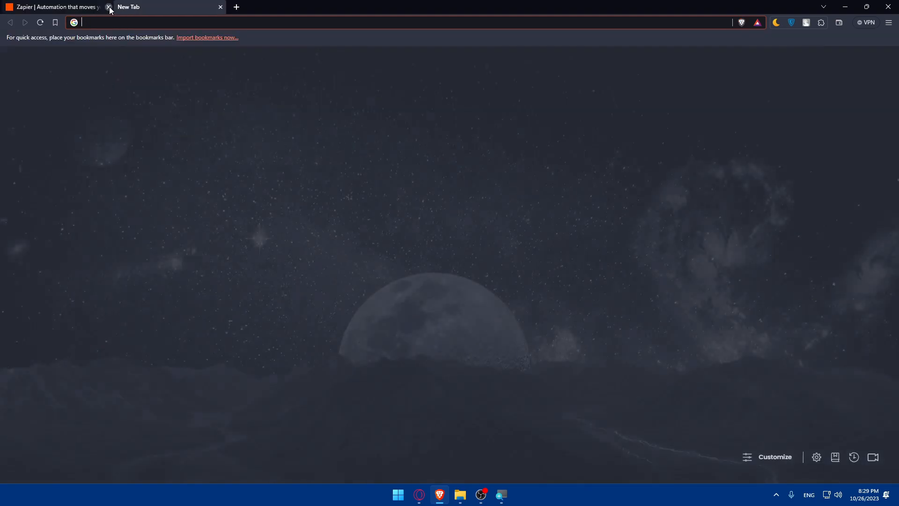
{"action": "left_click", "coordinate": [113, 22]}
{"action": "type", "text": "zapier.com"}
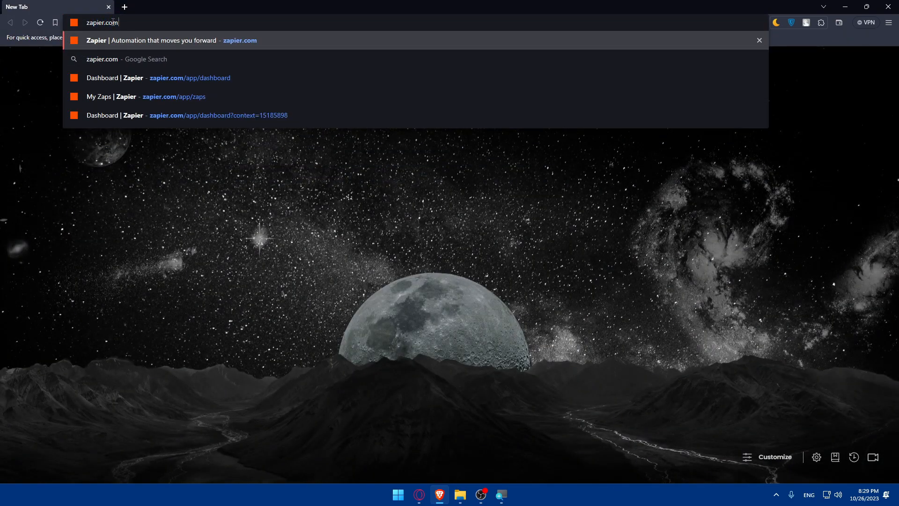
{"action": "key", "text": "Return"}
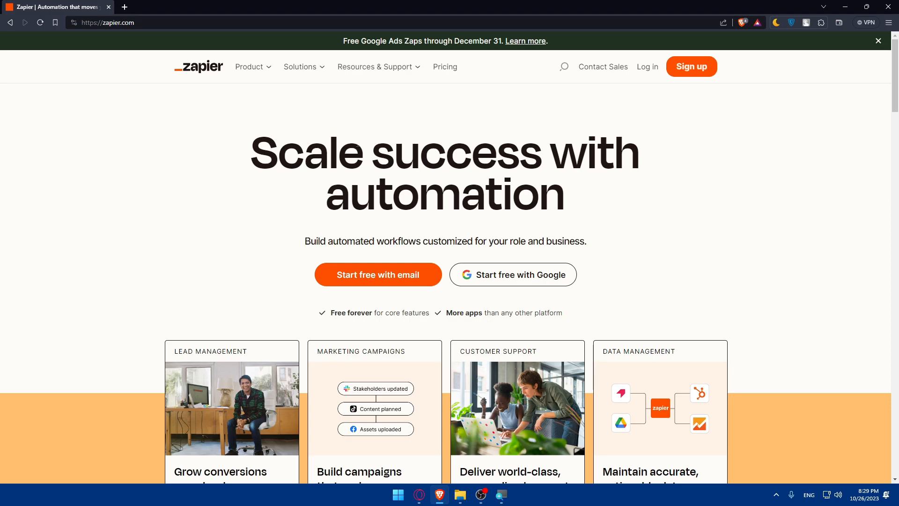
- Look through the Zapier homepage's sections on workflows, apps, AI features and testimonials down to the footer
{"action": "scroll", "coordinate": [411, 201], "scroll_direction": "down", "scroll_amount": 10}
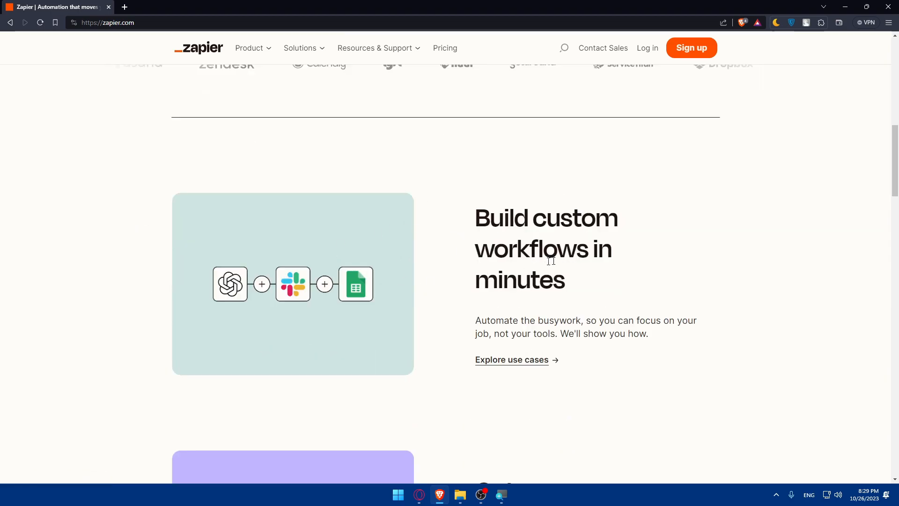
{"action": "scroll", "coordinate": [496, 248], "scroll_direction": "down", "scroll_amount": 6}
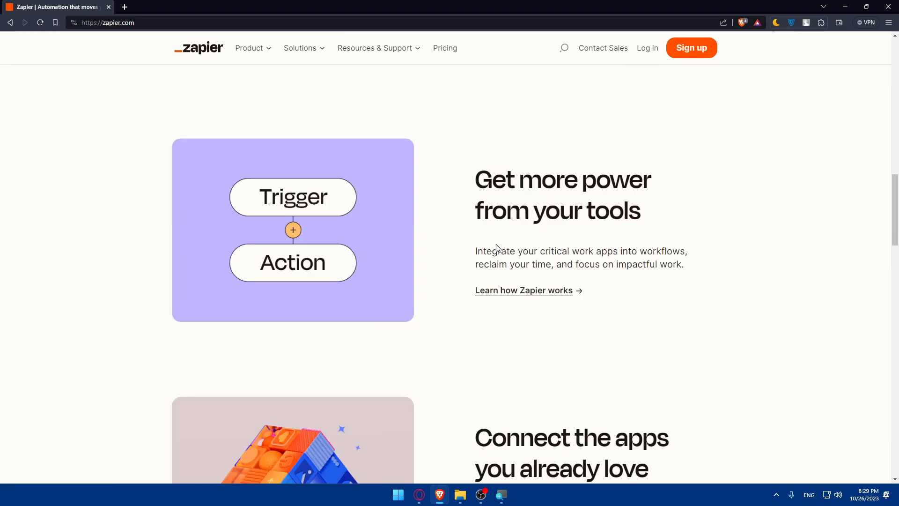
{"action": "scroll", "coordinate": [497, 248], "scroll_direction": "down", "scroll_amount": 6}
{"action": "scroll", "coordinate": [433, 248], "scroll_direction": "down", "scroll_amount": 3}
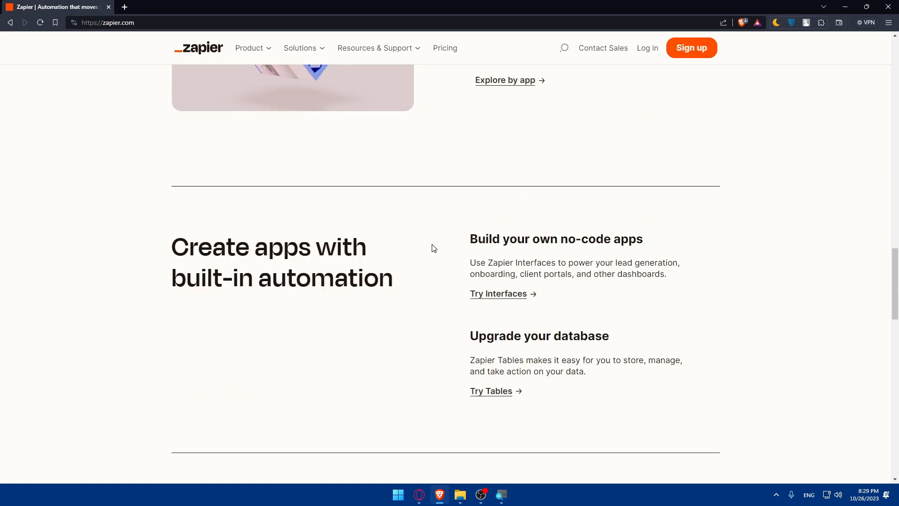
{"action": "scroll", "coordinate": [434, 248], "scroll_direction": "down", "scroll_amount": 15}
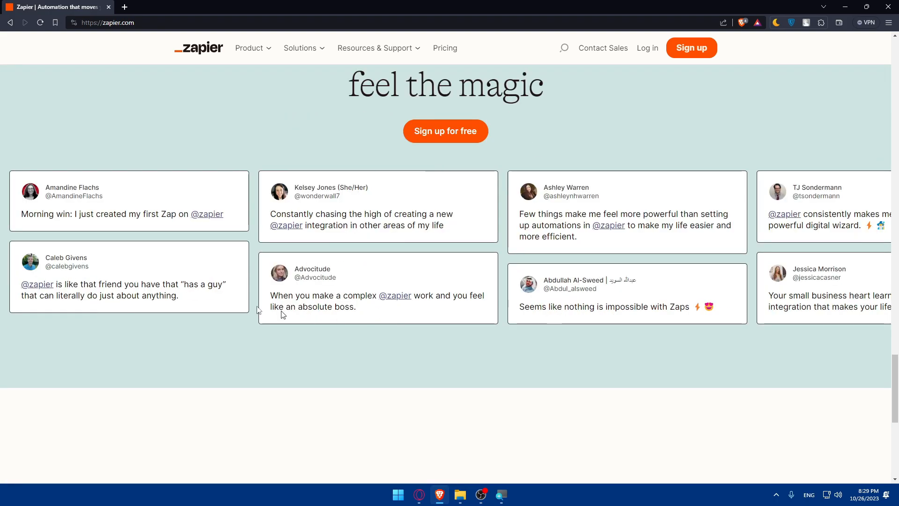
{"action": "scroll", "coordinate": [336, 234], "scroll_direction": "down", "scroll_amount": 6}
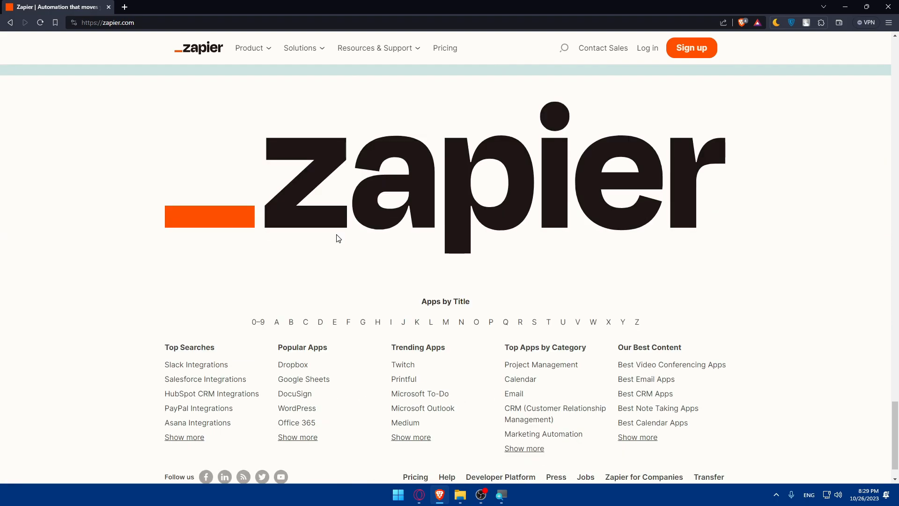
{"action": "scroll", "coordinate": [337, 235], "scroll_direction": "up", "scroll_amount": 20}
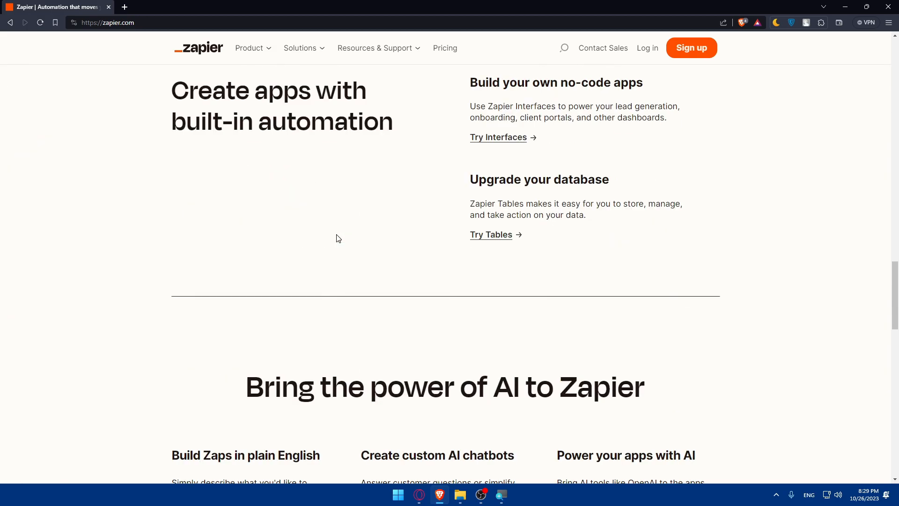
{"action": "scroll", "coordinate": [336, 236], "scroll_direction": "up", "scroll_amount": 5}
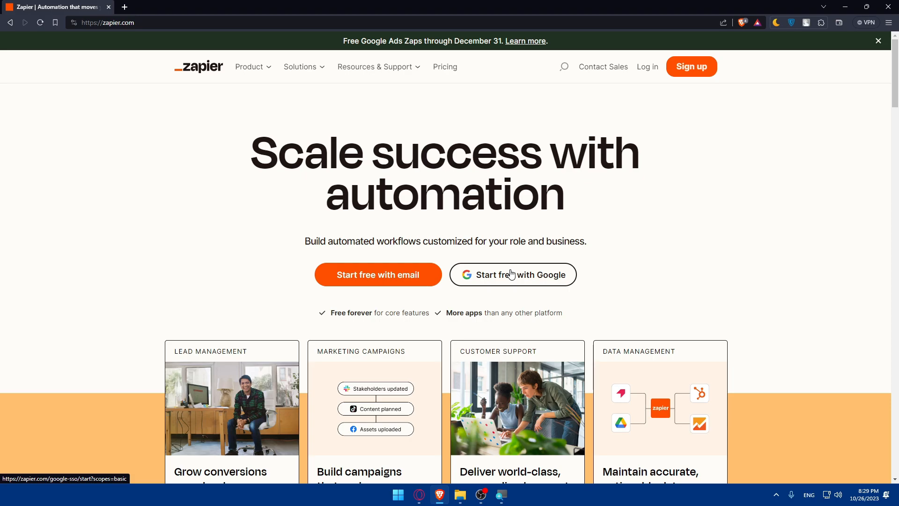
- Log in to Zapier with one of the saved Google accounts
{"action": "left_click", "coordinate": [640, 71]}
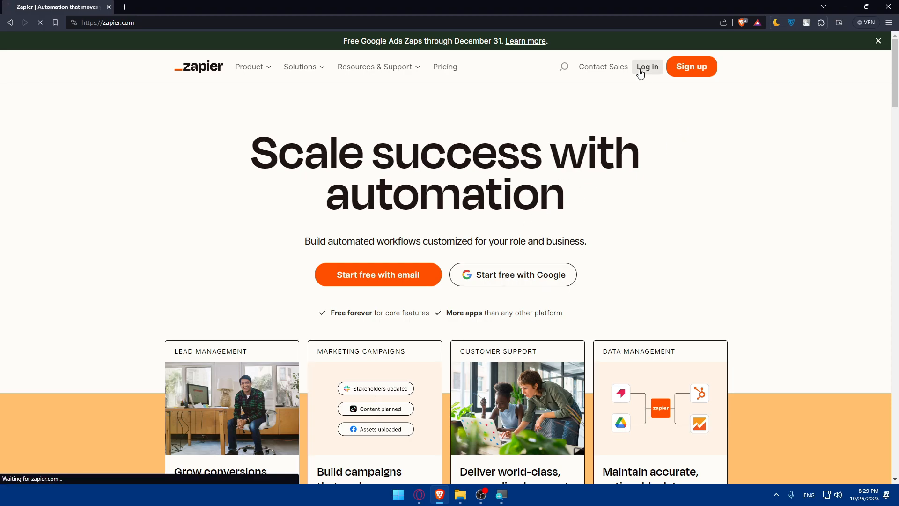
{"action": "left_click", "coordinate": [602, 160]}
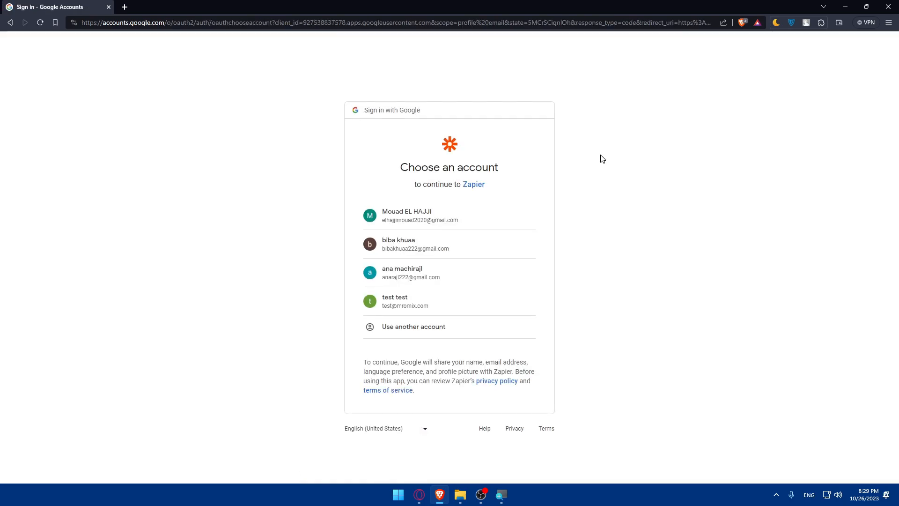
{"action": "left_click", "coordinate": [498, 240]}
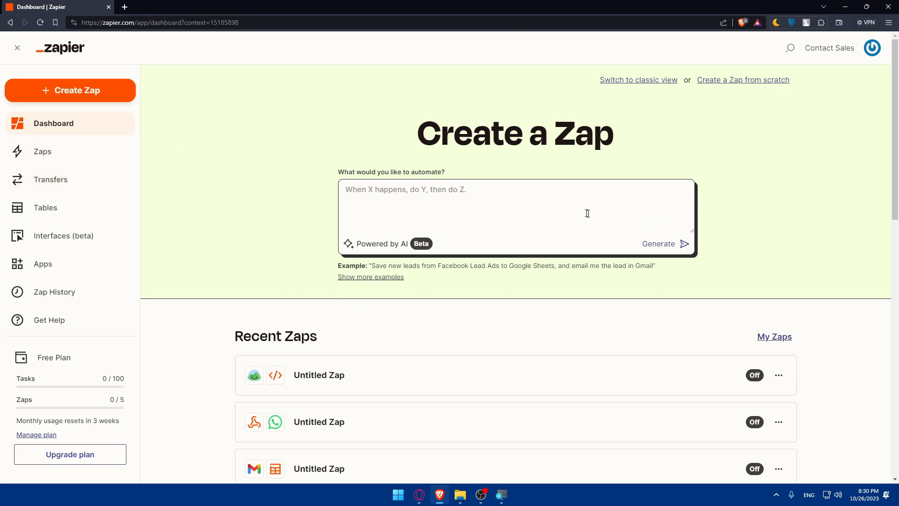
- Look over the dashboard's Zap creation area, recent Zaps and recommended templates
{"action": "scroll", "coordinate": [664, 237], "scroll_direction": "down", "scroll_amount": 12}
{"action": "scroll", "coordinate": [664, 236], "scroll_direction": "up", "scroll_amount": 11}
{"action": "scroll", "coordinate": [667, 237], "scroll_direction": "down", "scroll_amount": 2}
{"action": "scroll", "coordinate": [565, 388], "scroll_direction": "down", "scroll_amount": 5}
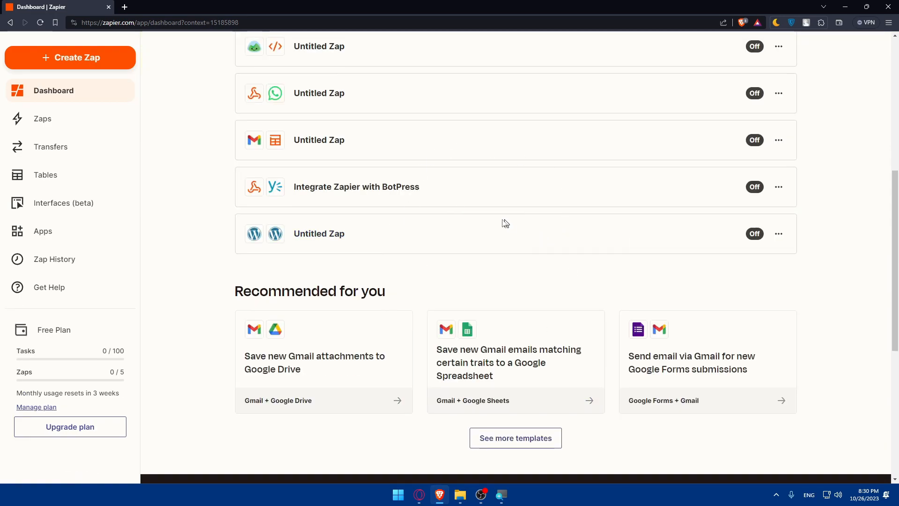
{"action": "scroll", "coordinate": [487, 227], "scroll_direction": "up", "scroll_amount": 2}
{"action": "scroll", "coordinate": [486, 227], "scroll_direction": "down", "scroll_amount": 3}
{"action": "scroll", "coordinate": [487, 227], "scroll_direction": "up", "scroll_amount": 9}
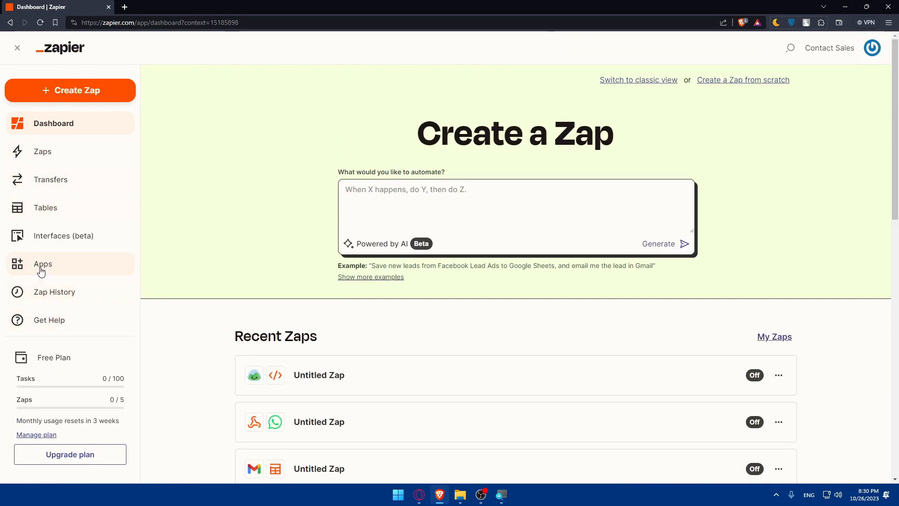
- Search the Apps page for "chatgpt" and start a new ChatGPT connection
{"action": "left_click", "coordinate": [65, 260]}
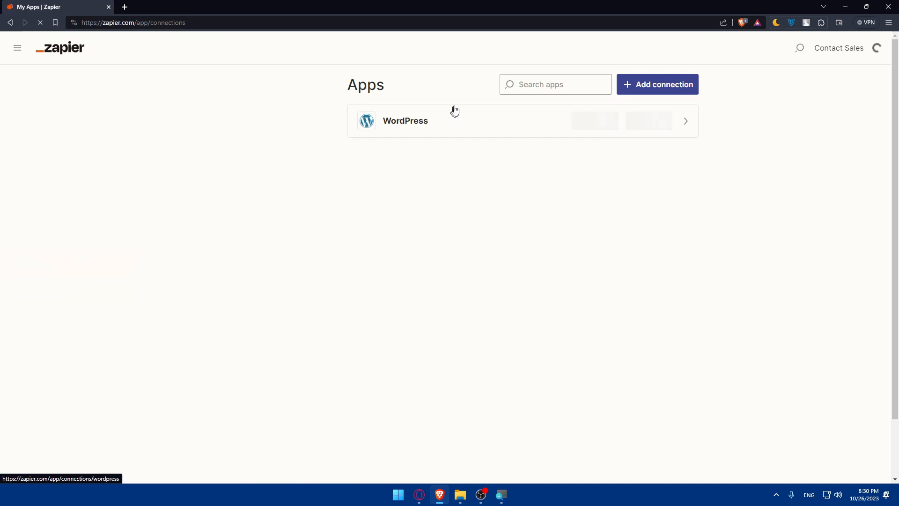
{"action": "left_click", "coordinate": [588, 89]}
{"action": "type", "text": "chatgpt"}
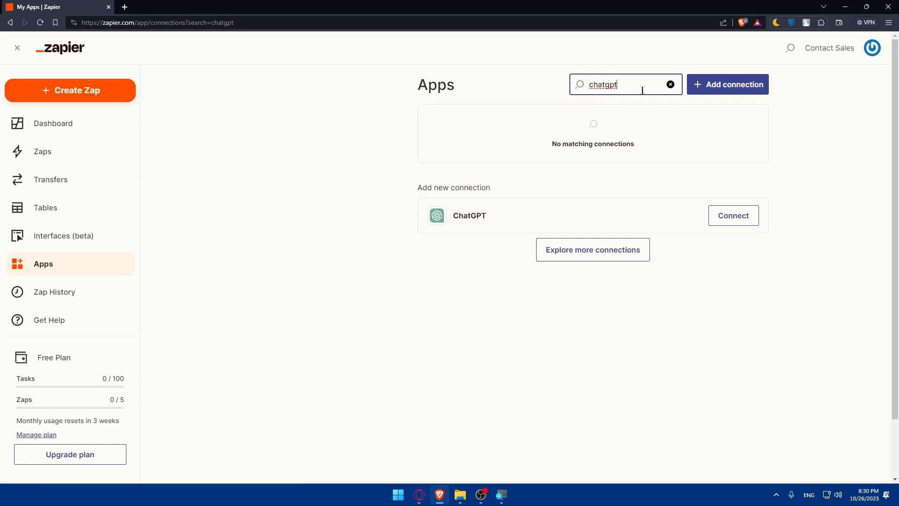
{"action": "triple_click", "coordinate": [439, 188]}
{"action": "left_click", "coordinate": [543, 182]}
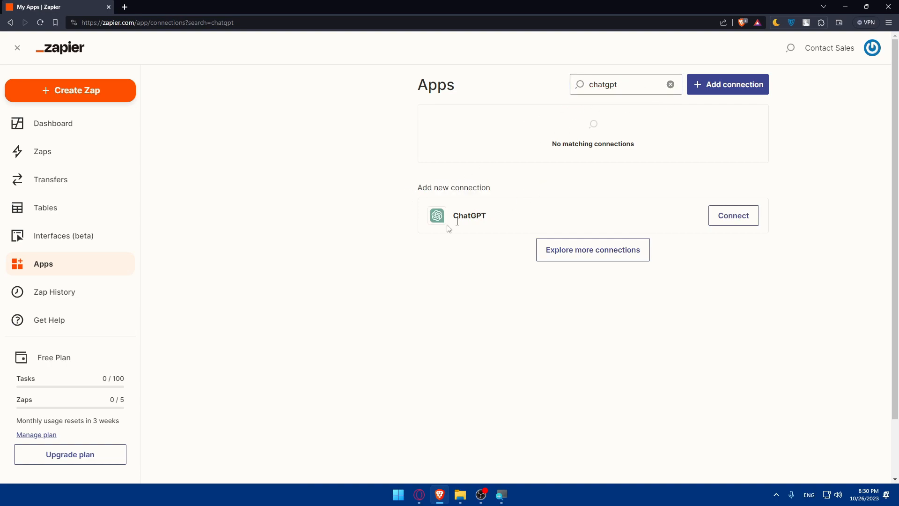
{"action": "left_click", "coordinate": [720, 213]}
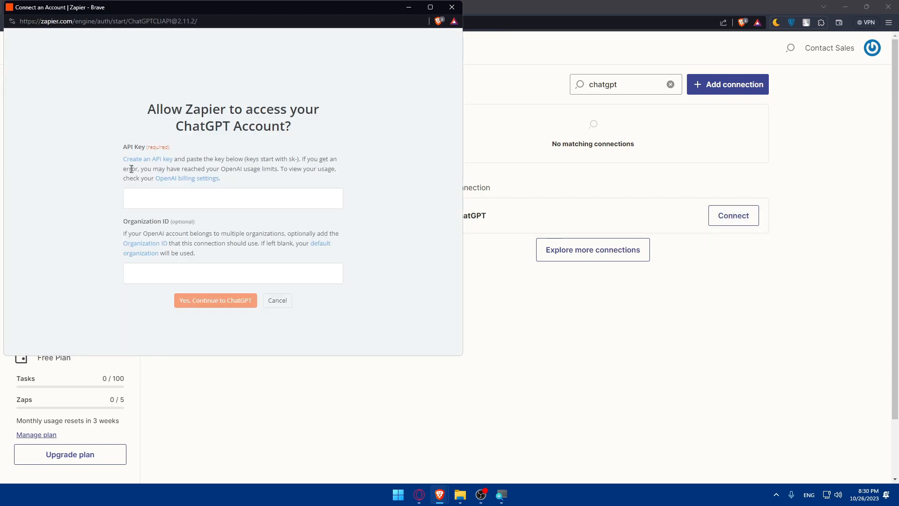
- Examine the API Key and Organization ID requirements in the ChatGPT access form, and cancel the connection
{"action": "left_click_drag", "start_coordinate": [142, 110], "coordinate": [335, 128]}
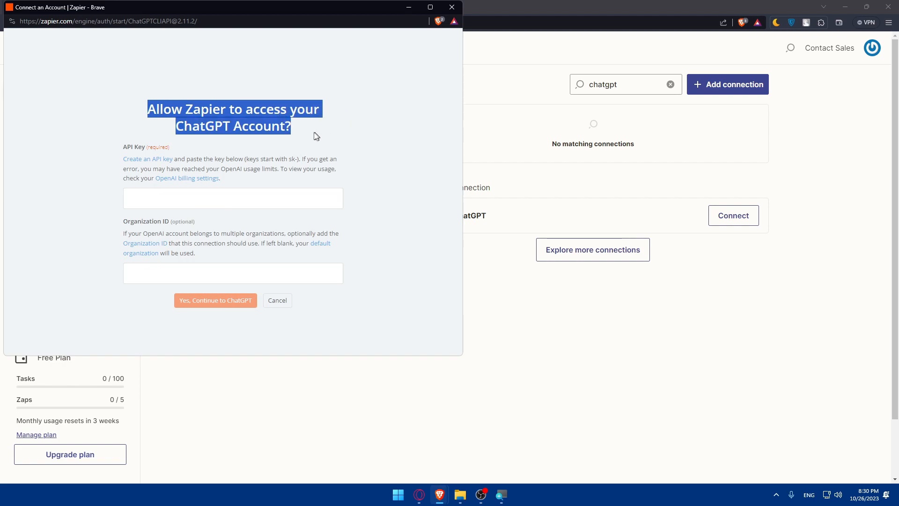
{"action": "left_click", "coordinate": [315, 132]}
{"action": "left_click_drag", "start_coordinate": [119, 145], "coordinate": [192, 146]}
{"action": "left_click", "coordinate": [192, 146]}
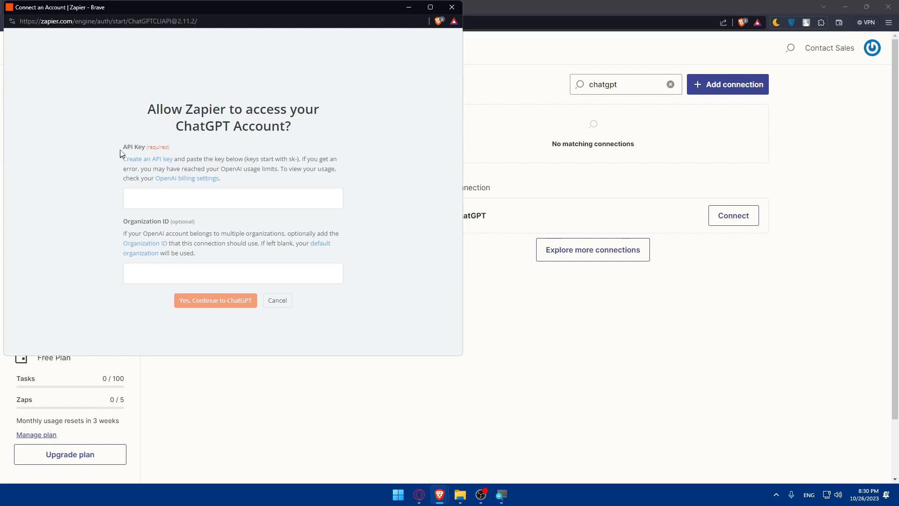
{"action": "left_click_drag", "start_coordinate": [120, 222], "coordinate": [176, 223]}
{"action": "left_click", "coordinate": [187, 223]}
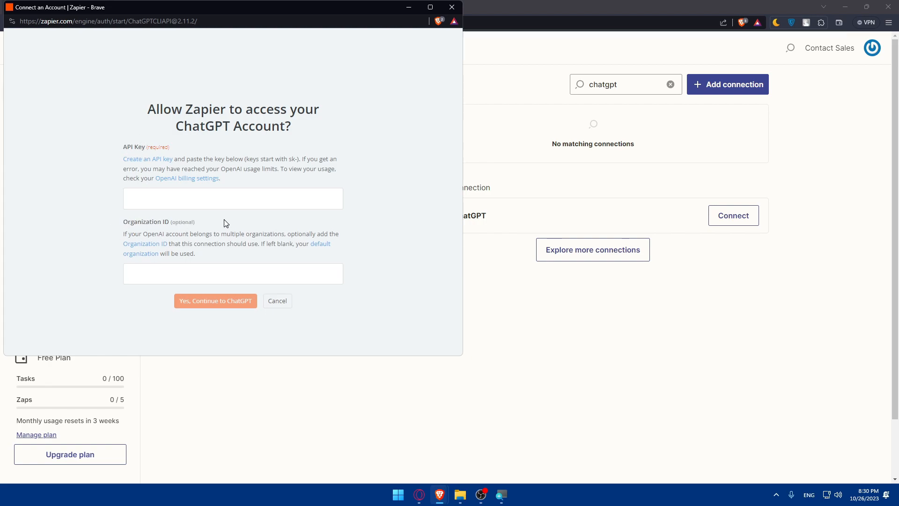
{"action": "left_click_drag", "start_coordinate": [201, 222], "coordinate": [211, 242]}
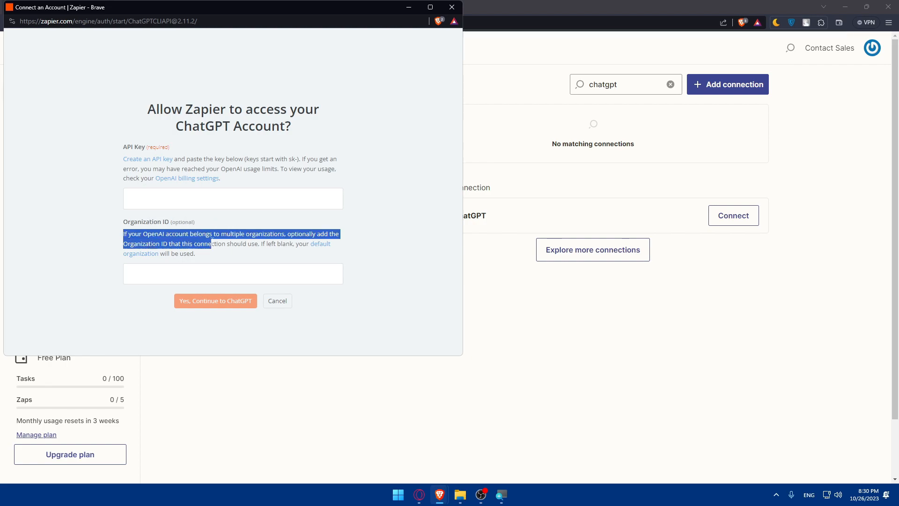
{"action": "left_click", "coordinate": [216, 228]}
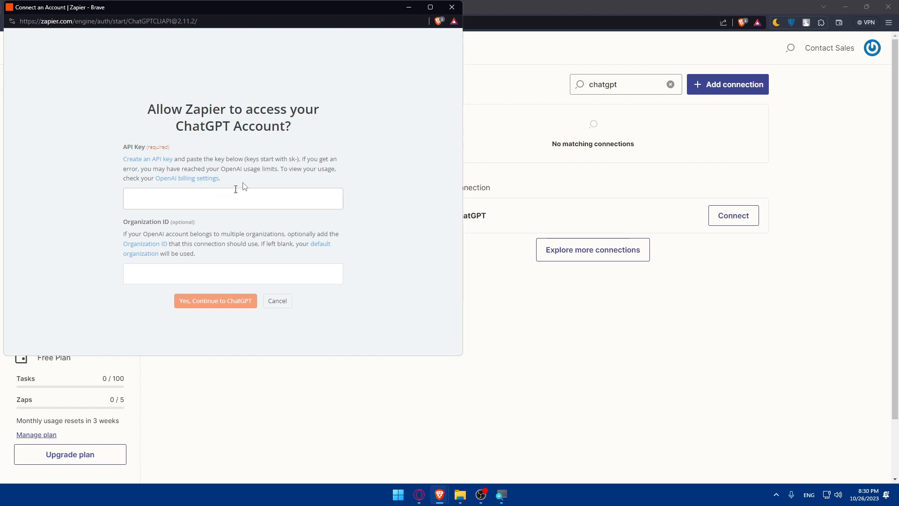
{"action": "left_click", "coordinate": [306, 158]}
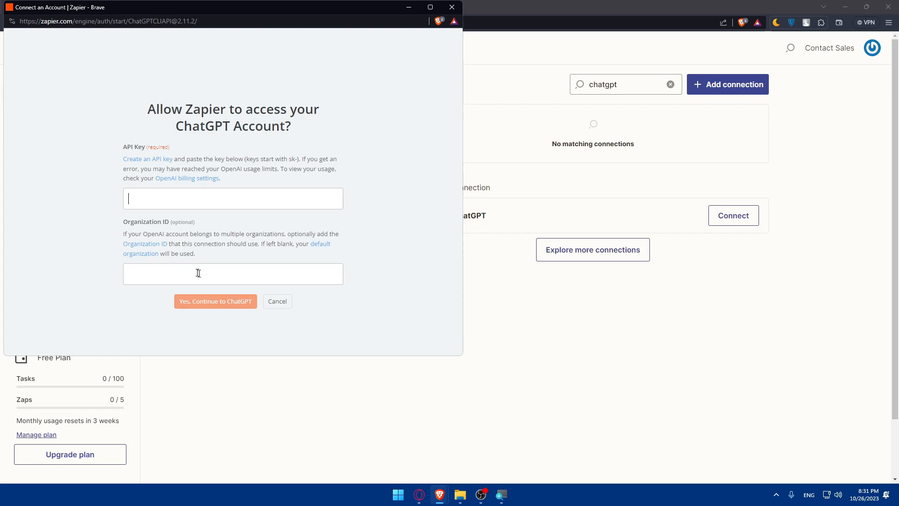
{"action": "left_click", "coordinate": [277, 302]}
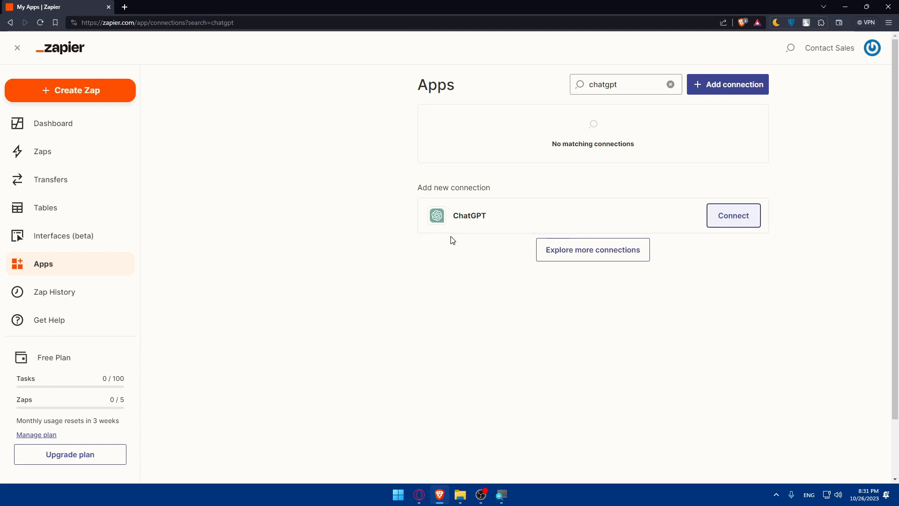
- Create a new Zap from the dashboard, dismiss the Learn the basics card and view its trigger and action steps
{"action": "left_click", "coordinate": [69, 128]}
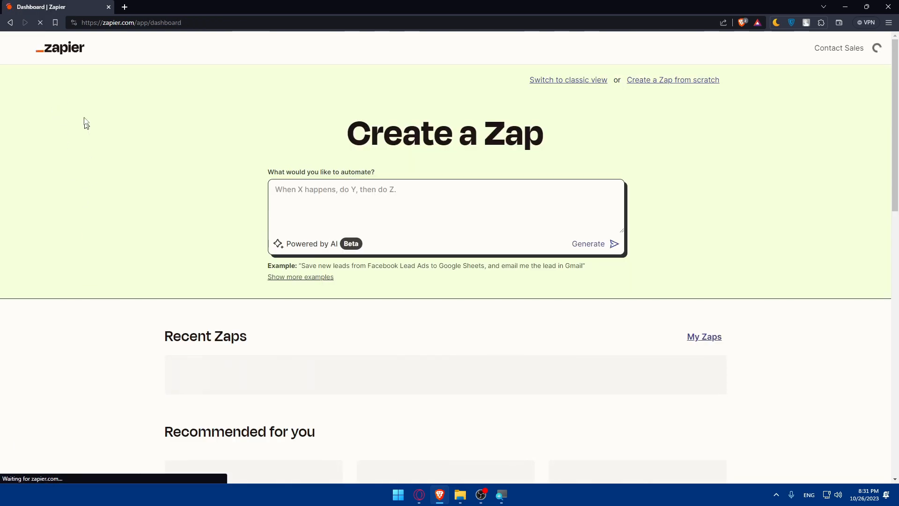
{"action": "left_click", "coordinate": [83, 98]}
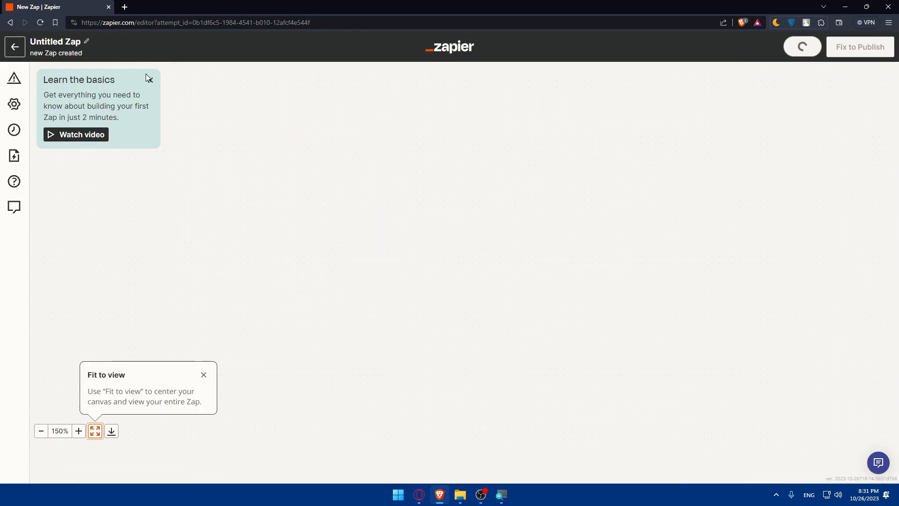
{"action": "left_click", "coordinate": [148, 79]}
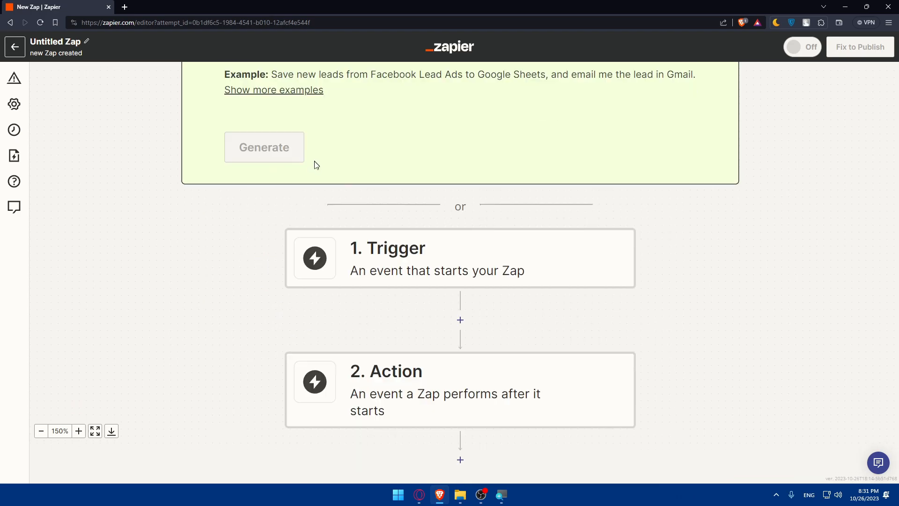
{"action": "scroll", "coordinate": [329, 170], "scroll_direction": "down", "scroll_amount": 1}
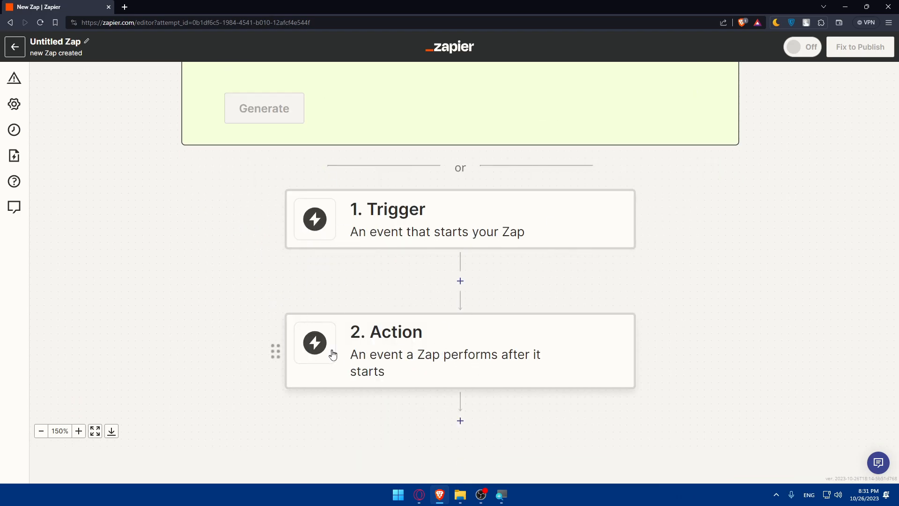
- Return to the dashboard, open the plan upgrade page and compare the Free plan's features with the paid plans
{"action": "key", "text": "alt+Left"}
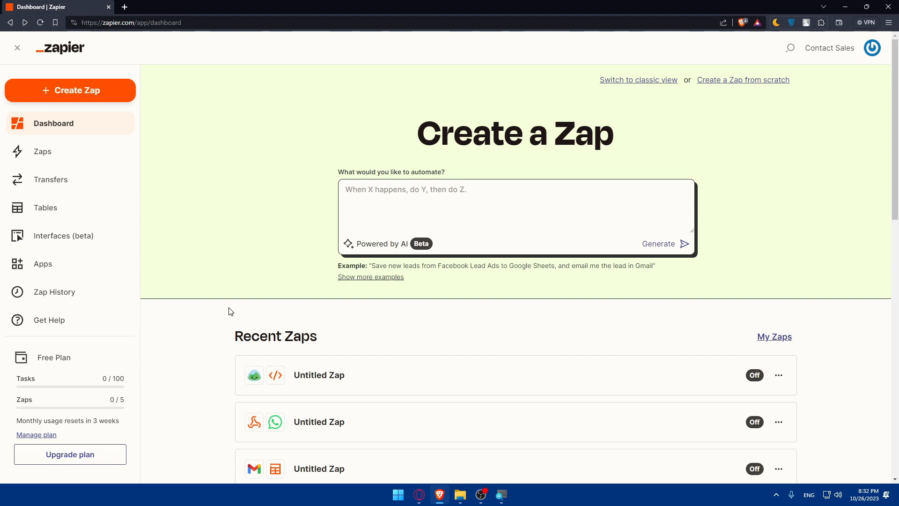
{"action": "left_click", "coordinate": [96, 455]}
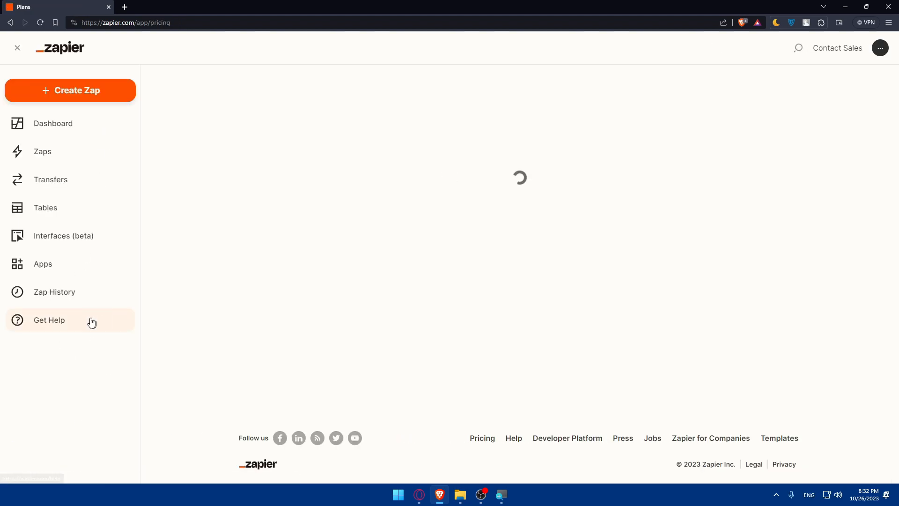
{"action": "scroll", "coordinate": [379, 261], "scroll_direction": "down", "scroll_amount": 3}
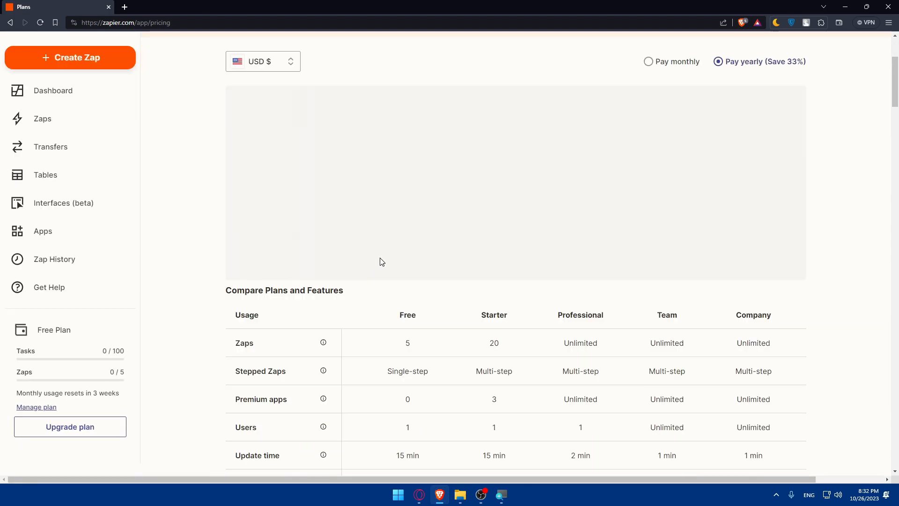
{"action": "scroll", "coordinate": [375, 261], "scroll_direction": "down", "scroll_amount": 2}
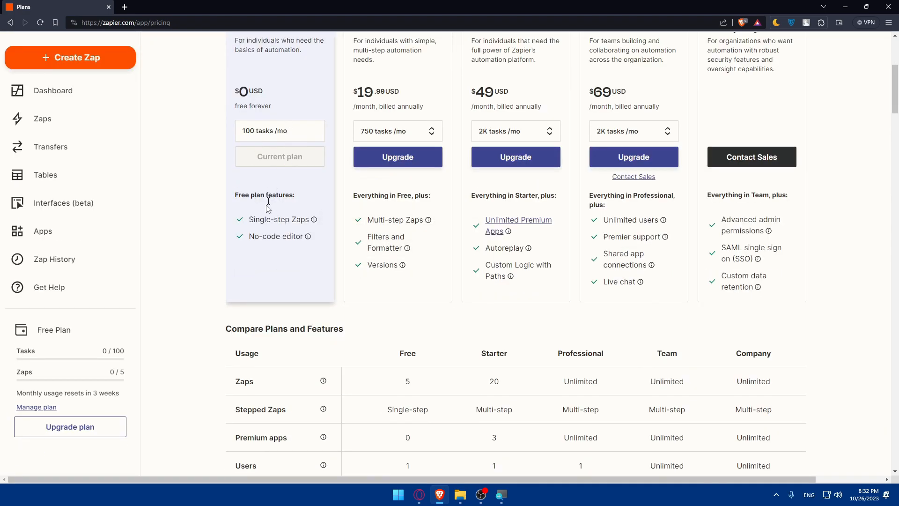
{"action": "left_click_drag", "start_coordinate": [235, 222], "coordinate": [311, 222]}
{"action": "left_click_drag", "start_coordinate": [247, 237], "coordinate": [297, 238]}
{"action": "left_click", "coordinate": [330, 244]}
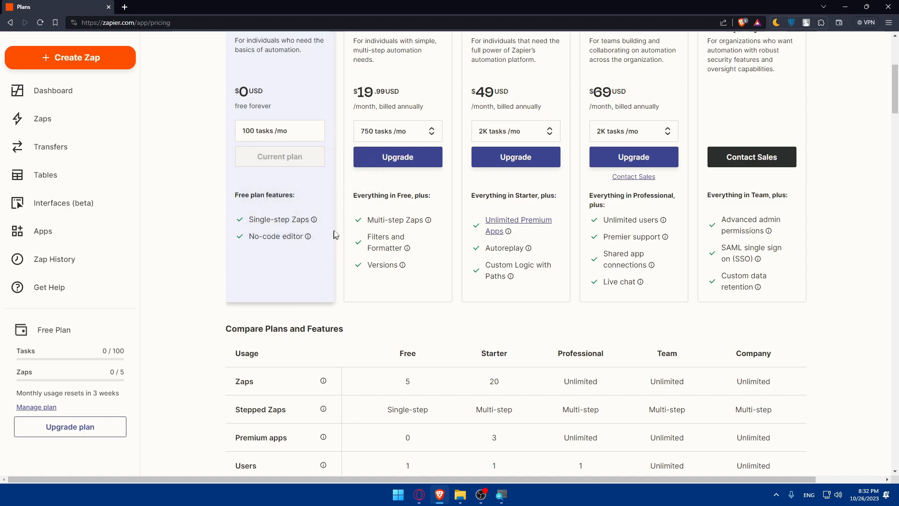
{"action": "scroll", "coordinate": [330, 243], "scroll_direction": "up", "scroll_amount": 2}
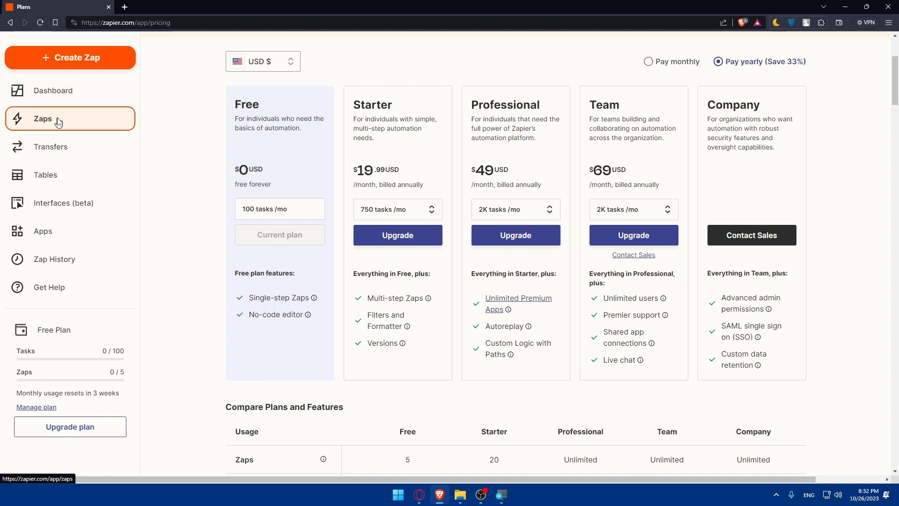
- Create a new Zap, add a third action step at the end and fit the whole flow in view
{"action": "left_click", "coordinate": [72, 65]}
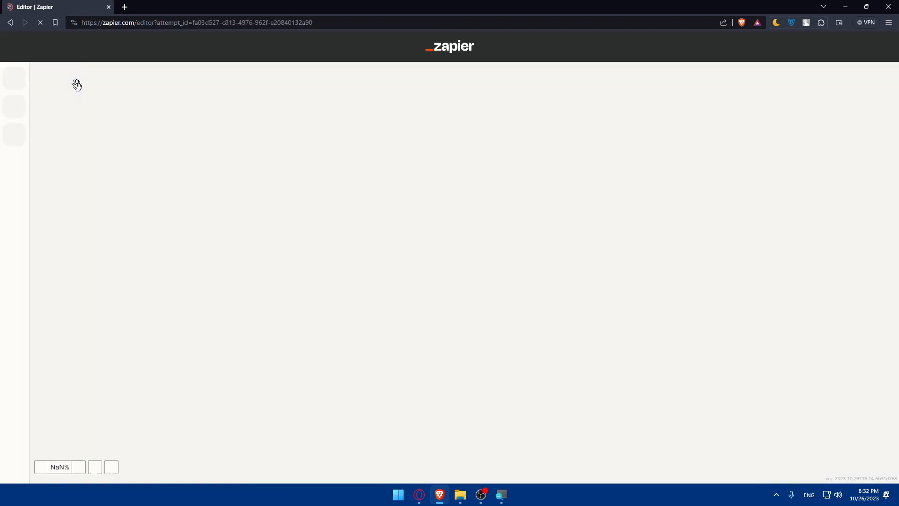
{"action": "scroll", "coordinate": [384, 253], "scroll_direction": "down", "scroll_amount": 4}
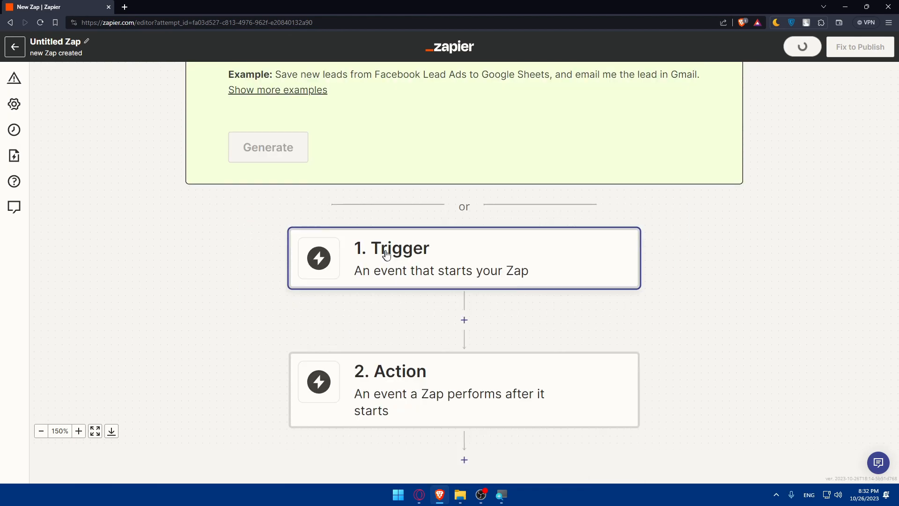
{"action": "scroll", "coordinate": [411, 271], "scroll_direction": "down", "scroll_amount": 3}
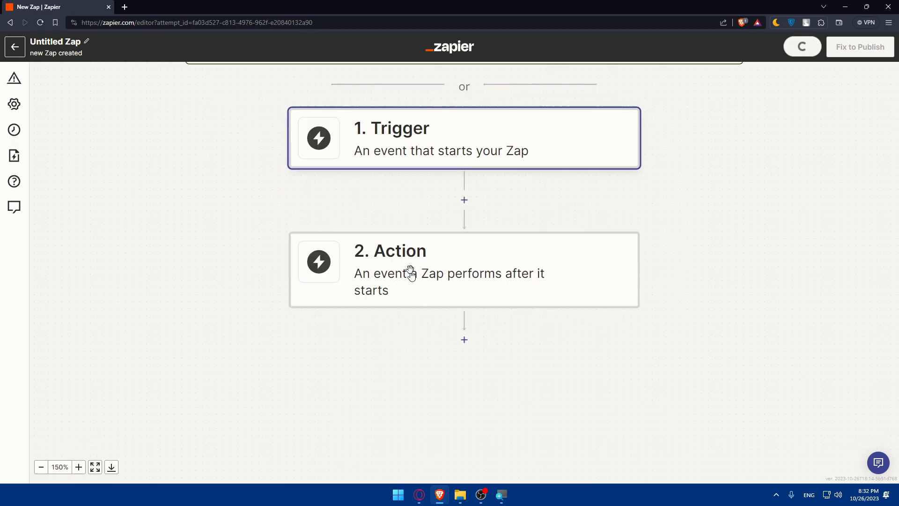
{"action": "left_click", "coordinate": [465, 340]}
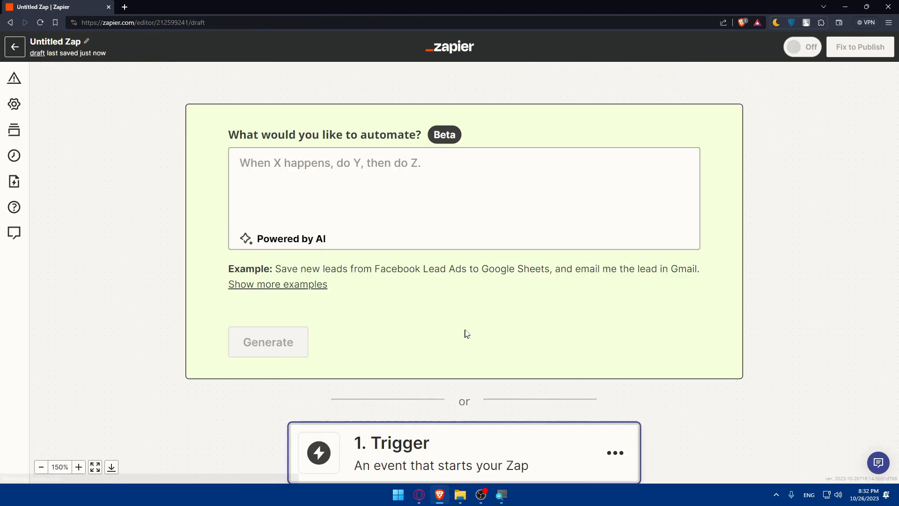
{"action": "scroll", "coordinate": [467, 332], "scroll_direction": "down", "scroll_amount": 5}
{"action": "scroll", "coordinate": [467, 333], "scroll_direction": "down", "scroll_amount": 3}
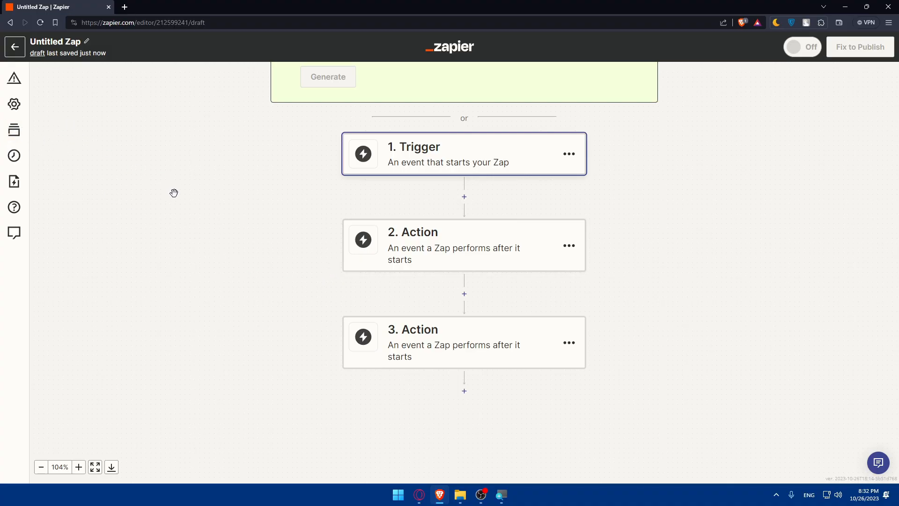
{"action": "scroll", "coordinate": [174, 193], "scroll_direction": "up", "scroll_amount": 5}
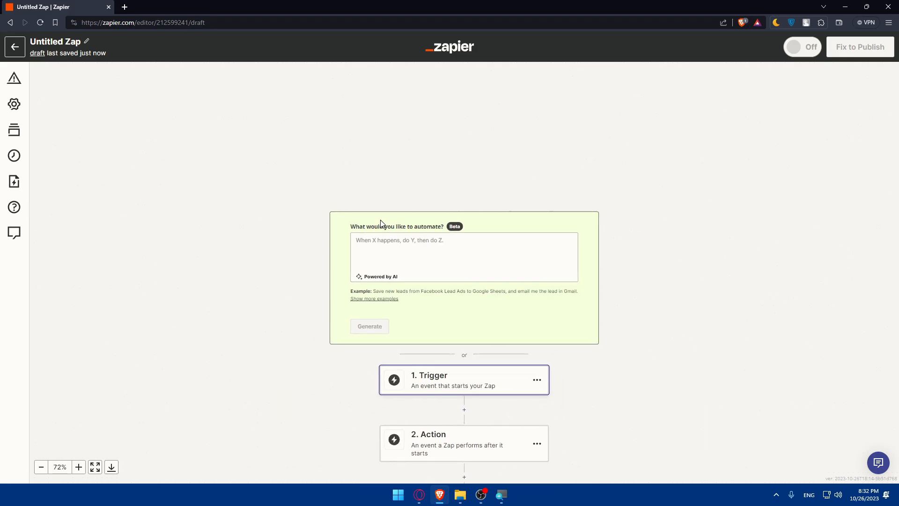
{"action": "left_click", "coordinate": [95, 467]}
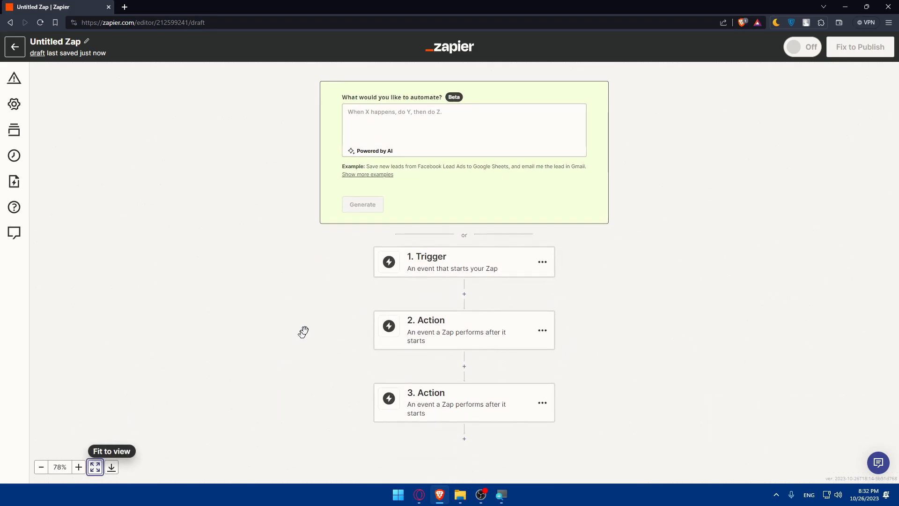
- Generate an AI Zap suggestion from the prompt "connect chatgpt with zapier" and review the suggested steps
{"action": "left_click", "coordinate": [426, 121]}
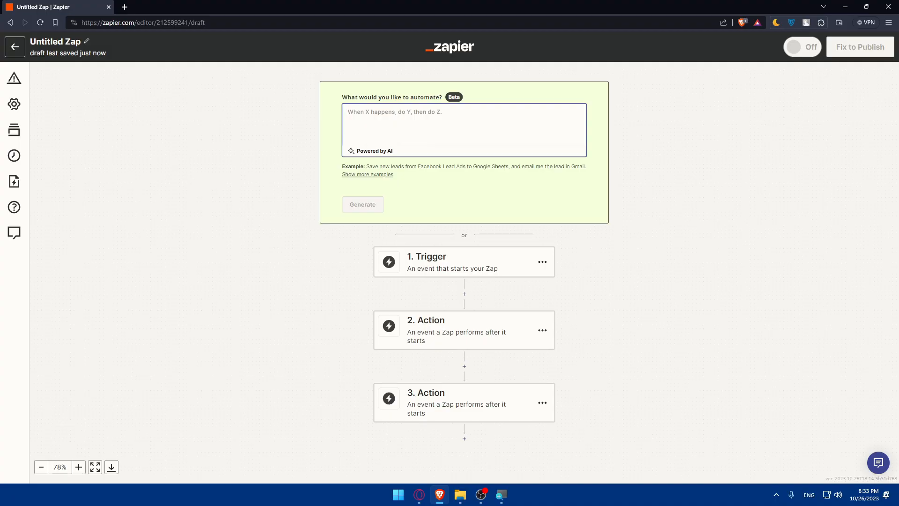
{"action": "type", "text": "connect chatgpt with"}
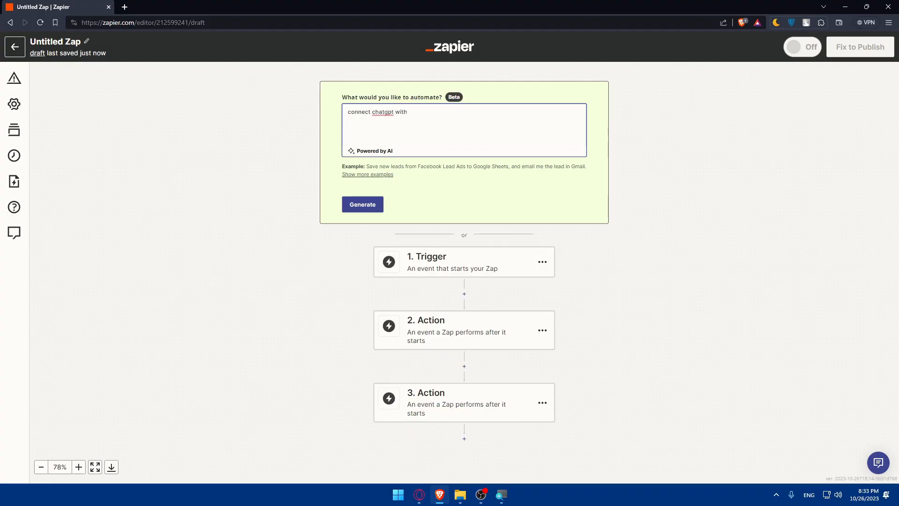
{"action": "left_click", "coordinate": [354, 204]}
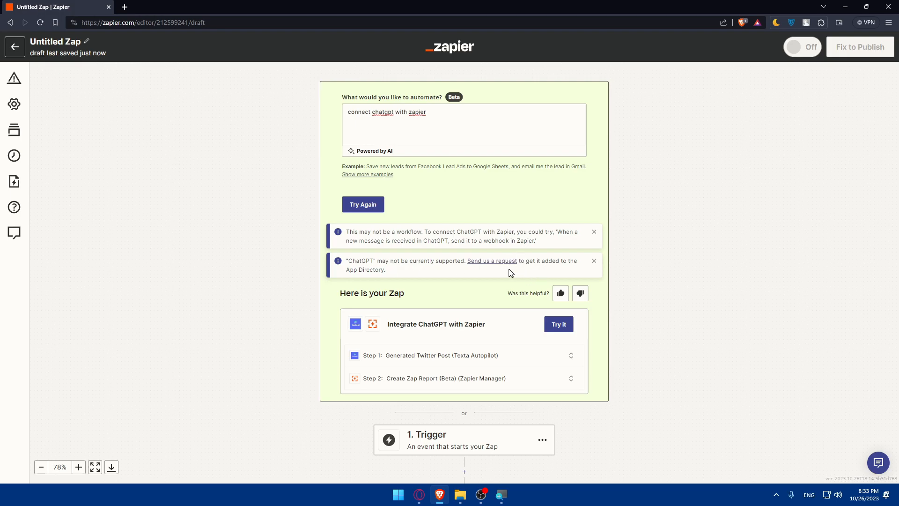
{"action": "scroll", "coordinate": [496, 274], "scroll_direction": "down", "scroll_amount": 2}
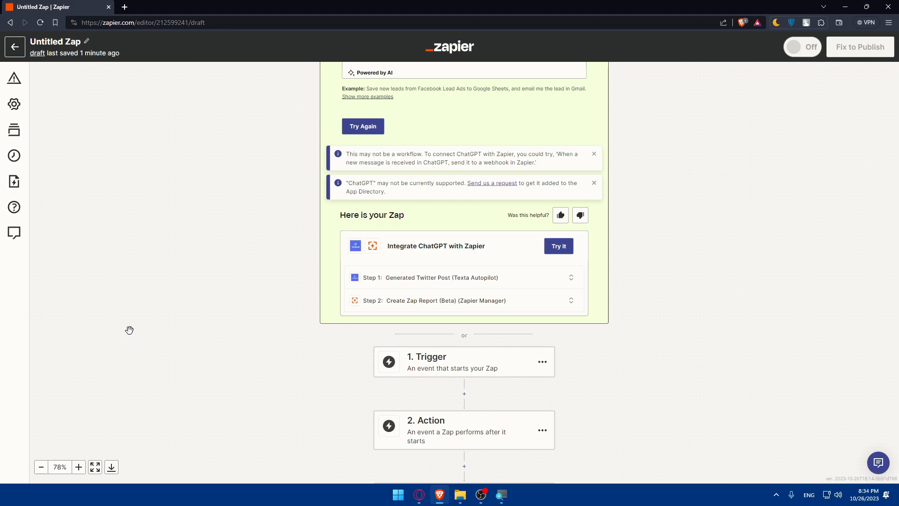
{"action": "scroll", "coordinate": [237, 335], "scroll_direction": "down", "scroll_amount": 2}
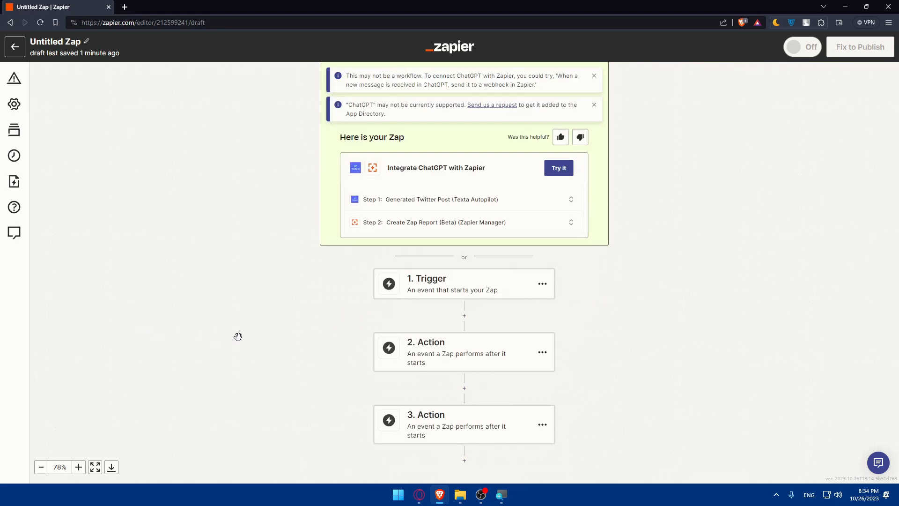
- Try to find ChatGPT as the trigger app by searching "chatgpt", and close the trigger selection
{"action": "left_click", "coordinate": [475, 287]}
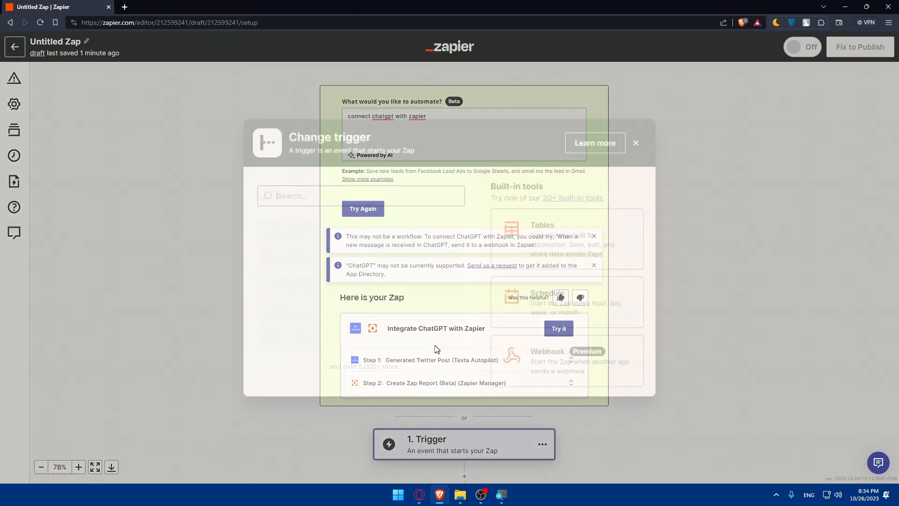
{"action": "type", "text": "chatgpt"}
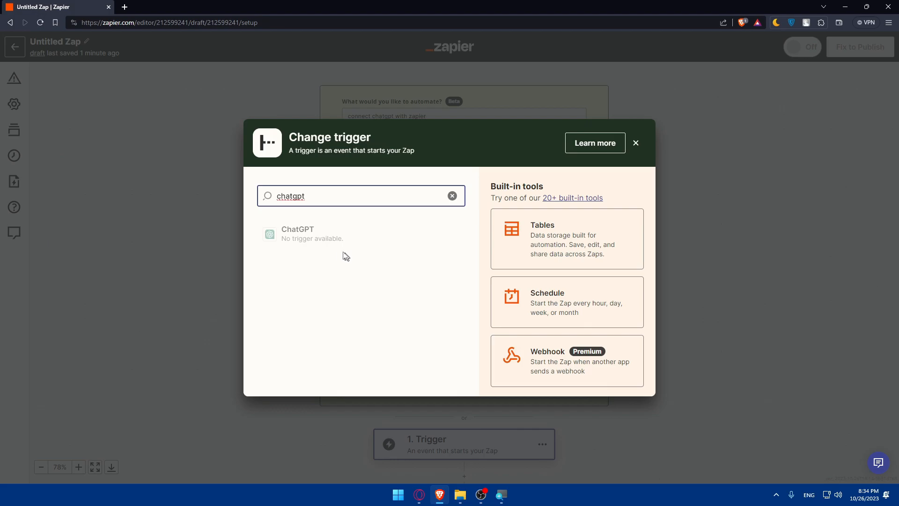
{"action": "left_click", "coordinate": [233, 260]}
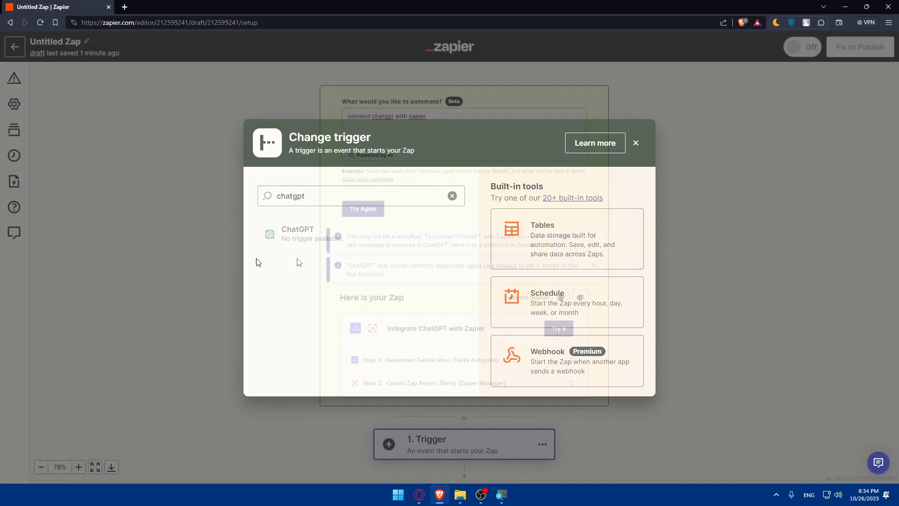
- Search the trigger apps for "zapier", choose Email by Zapier with the New Read Receipt event, and continue to the trigger details
{"action": "scroll", "coordinate": [588, 281], "scroll_direction": "down", "scroll_amount": 3}
{"action": "scroll", "coordinate": [516, 319], "scroll_direction": "down", "scroll_amount": 1}
{"action": "left_click", "coordinate": [456, 259]}
{"action": "type", "text": "zapier"}
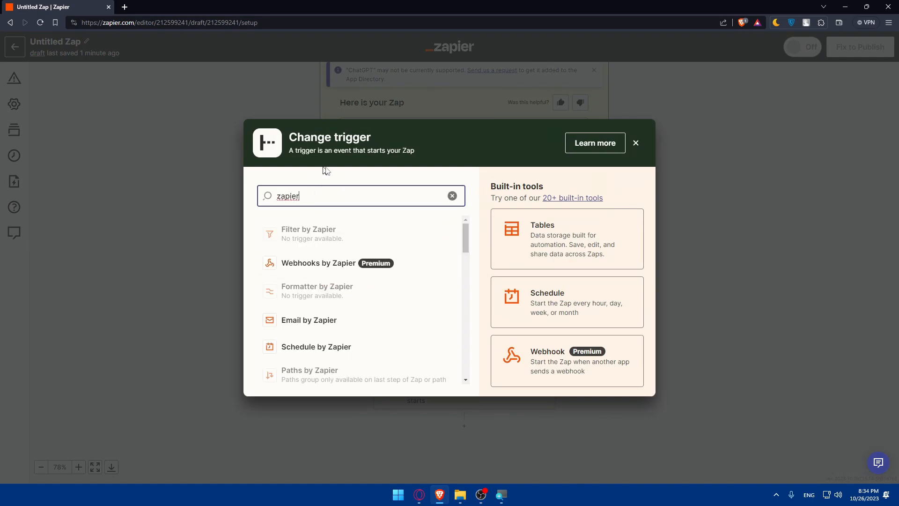
{"action": "scroll", "coordinate": [351, 257], "scroll_direction": "down", "scroll_amount": 2}
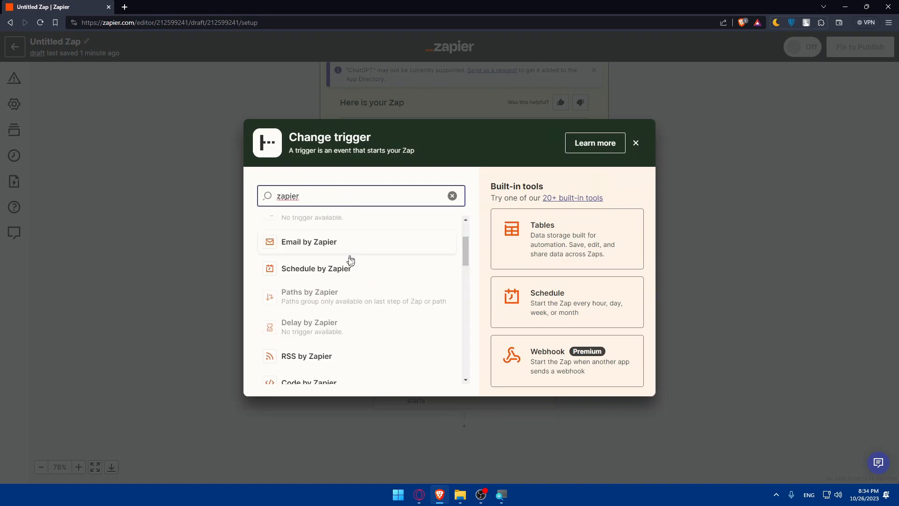
{"action": "left_click", "coordinate": [327, 243]}
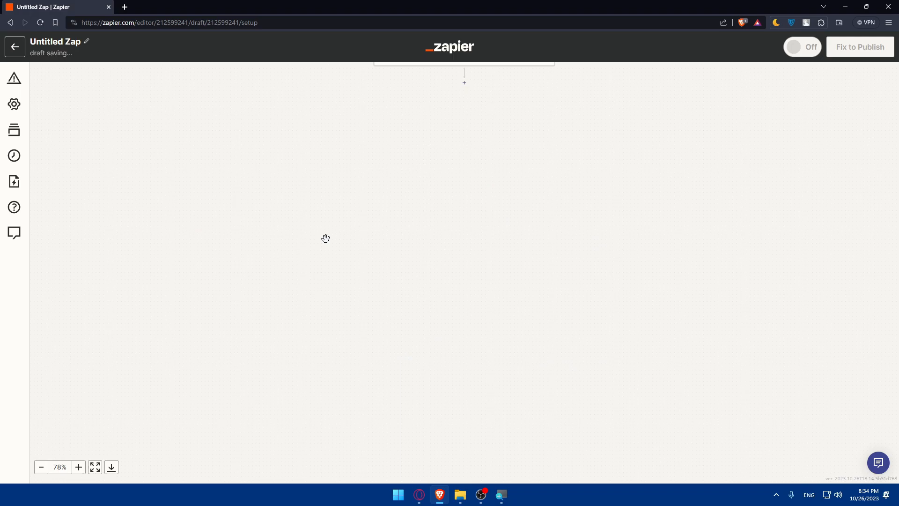
{"action": "left_click", "coordinate": [679, 188]}
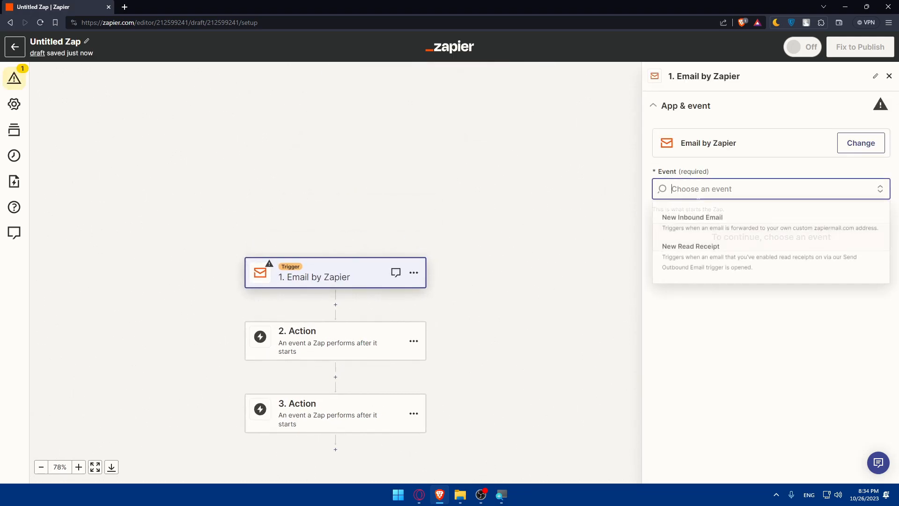
{"action": "left_click", "coordinate": [703, 256]}
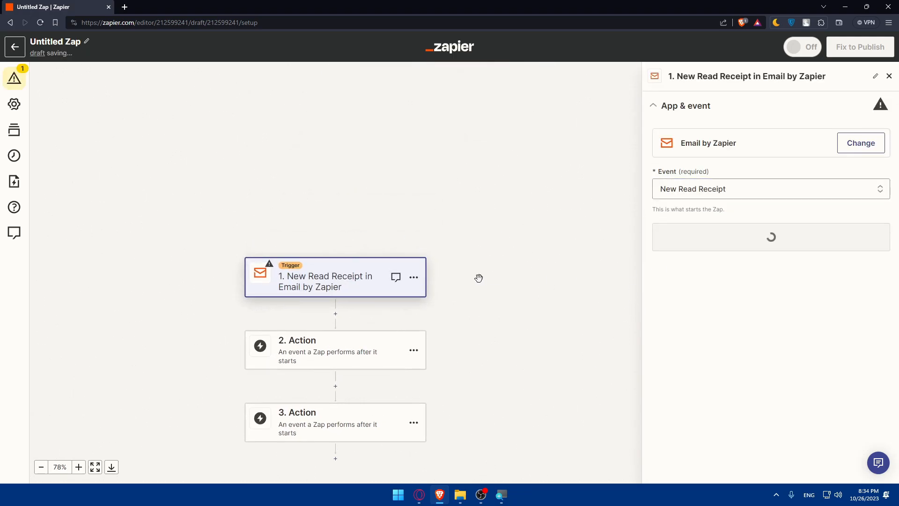
{"action": "left_click", "coordinate": [734, 241]}
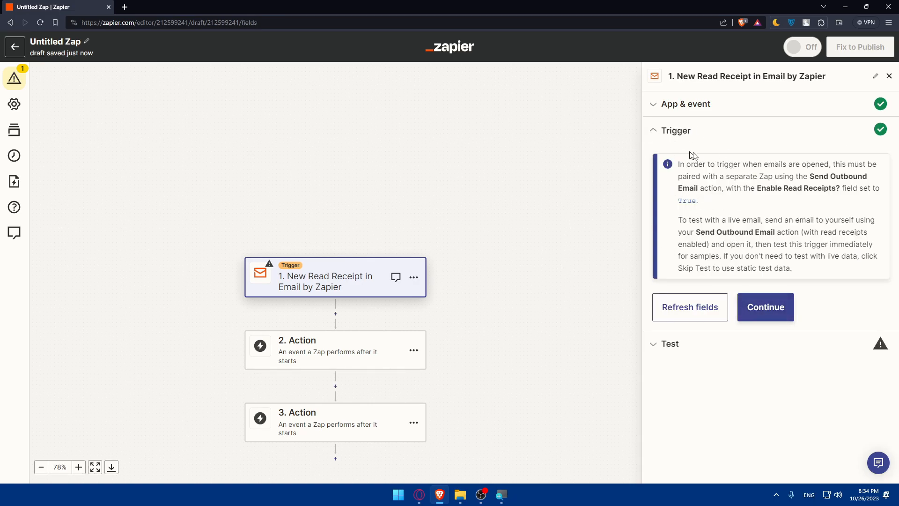
- Proceed to the trigger test, run it, confirm skipping the test and look over the sample read receipt data
{"action": "left_click", "coordinate": [764, 307]}
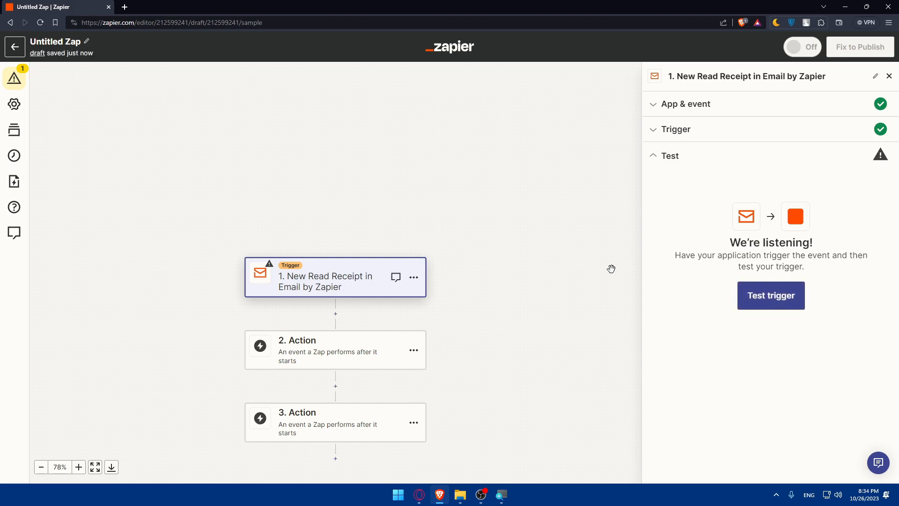
{"action": "left_click", "coordinate": [775, 301]}
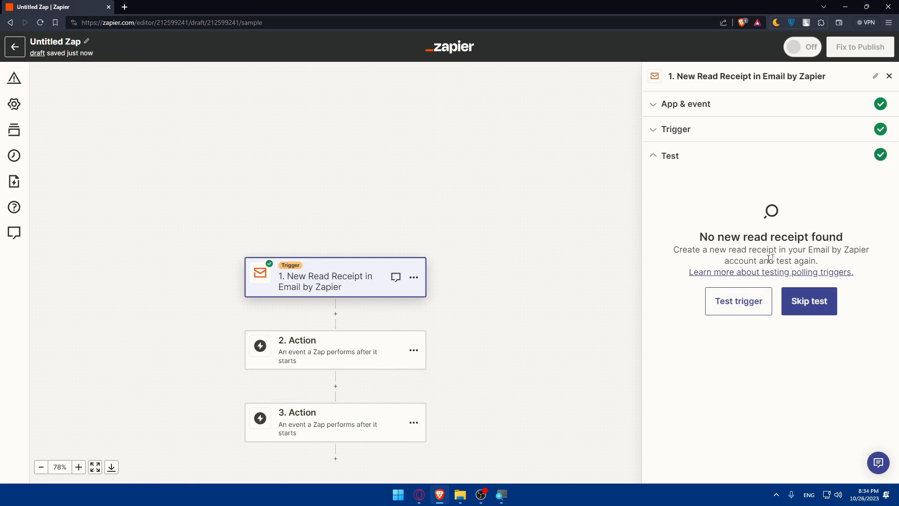
{"action": "left_click", "coordinate": [806, 307]}
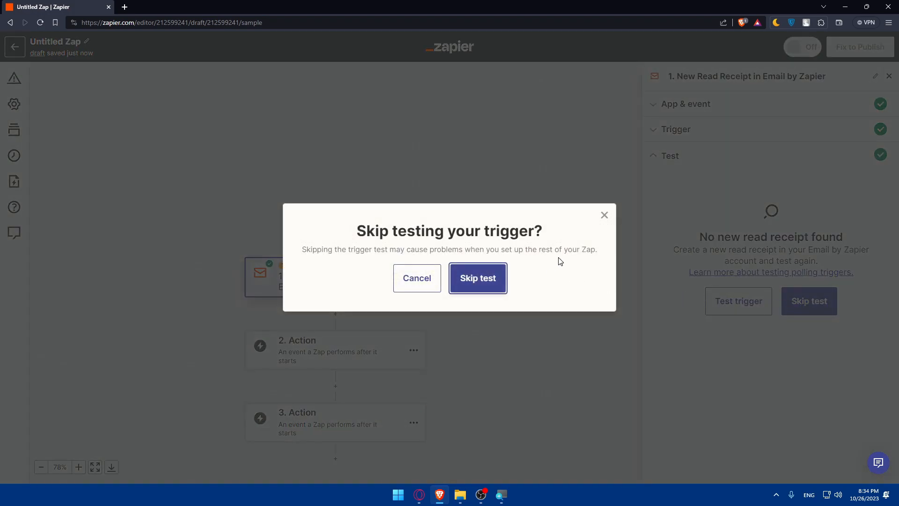
{"action": "left_click", "coordinate": [472, 280]}
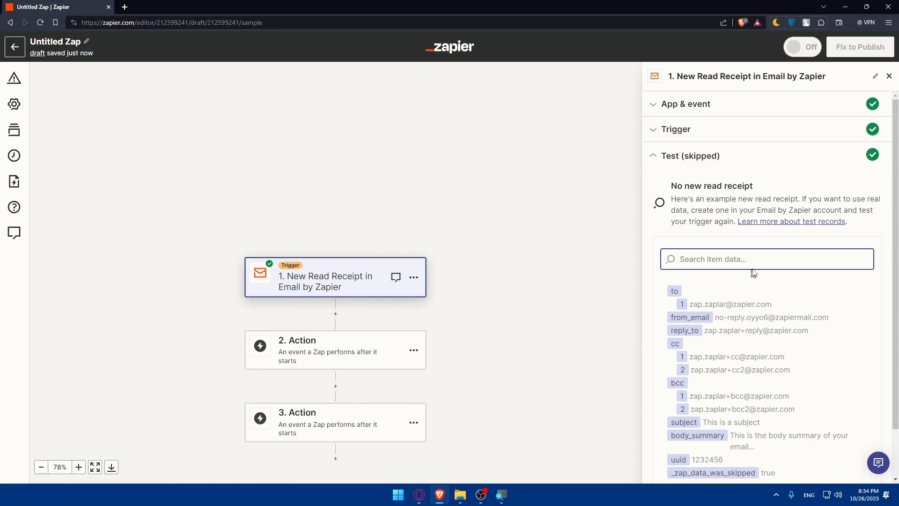
{"action": "scroll", "coordinate": [747, 200], "scroll_direction": "down", "scroll_amount": 2}
{"action": "scroll", "coordinate": [698, 256], "scroll_direction": "up", "scroll_amount": 2}
{"action": "scroll", "coordinate": [697, 256], "scroll_direction": "down", "scroll_amount": 2}
{"action": "scroll", "coordinate": [381, 321], "scroll_direction": "down", "scroll_amount": 1}
- Set the second step's action to ChatGPT with the Conversation event and continue to its account connection
{"action": "left_click", "coordinate": [359, 309]}
{"action": "type", "text": "chatgpt"}
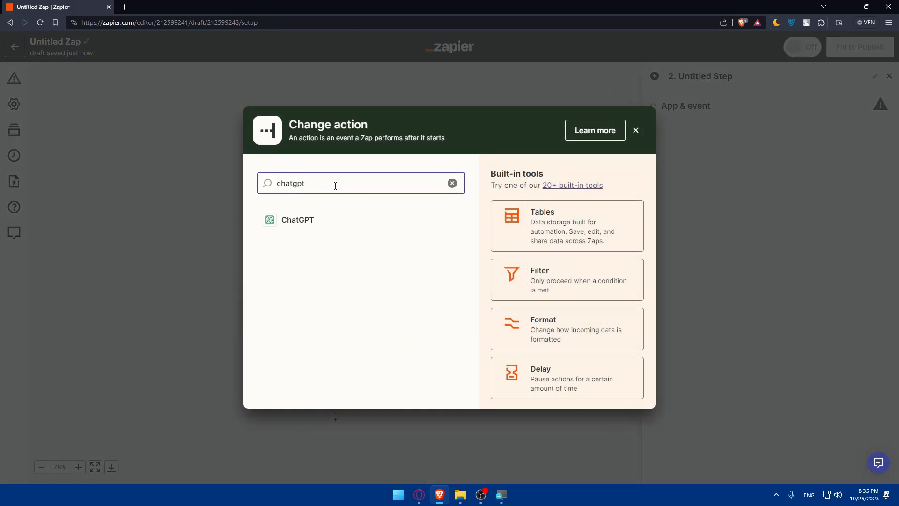
{"action": "left_click", "coordinate": [323, 218]}
{"action": "left_click", "coordinate": [738, 190]}
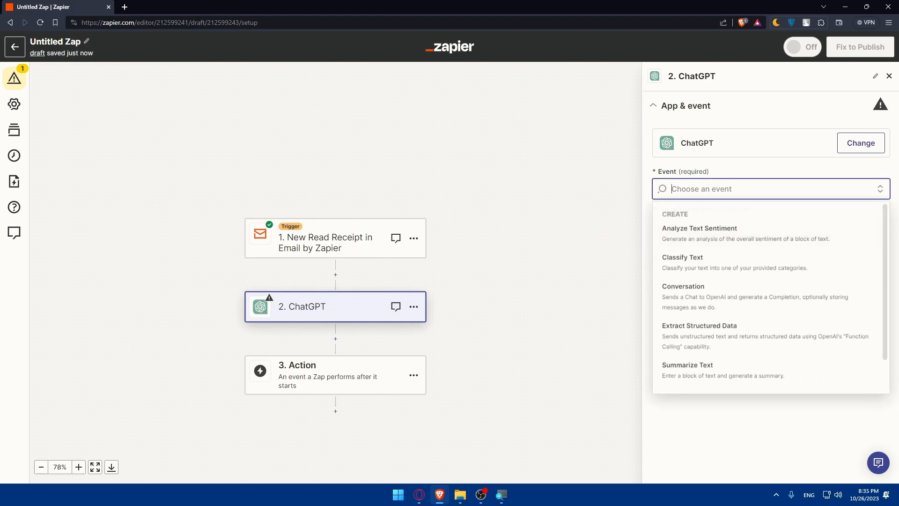
{"action": "left_click", "coordinate": [715, 298]}
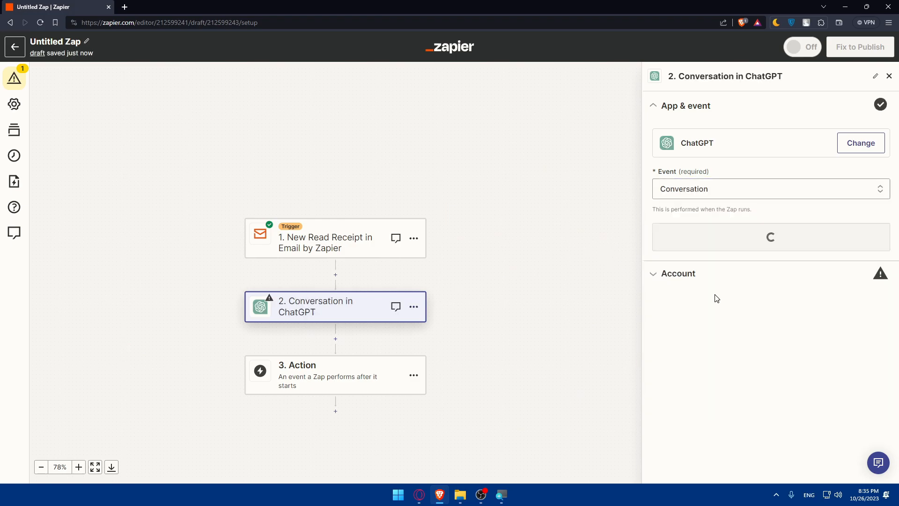
{"action": "left_click", "coordinate": [742, 237]}
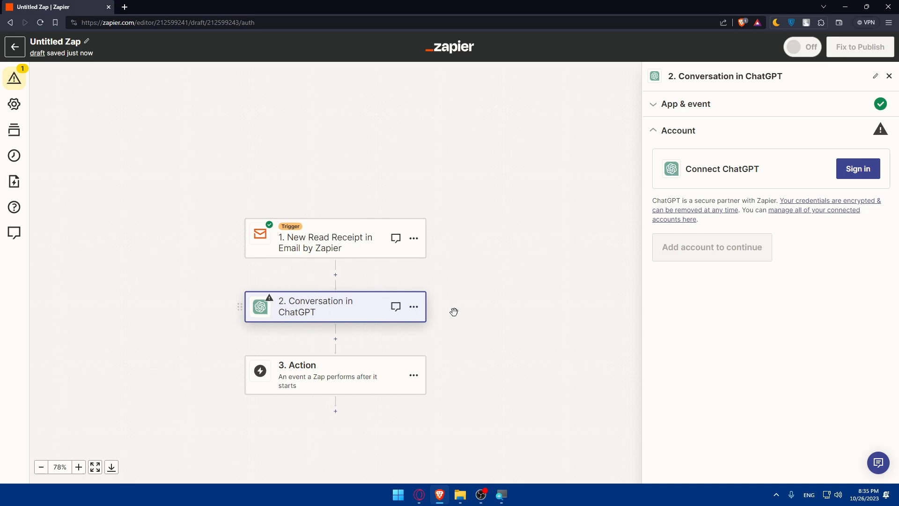
{"action": "scroll", "coordinate": [360, 336], "scroll_direction": "down", "scroll_amount": 1}
{"action": "left_click", "coordinate": [360, 337]}
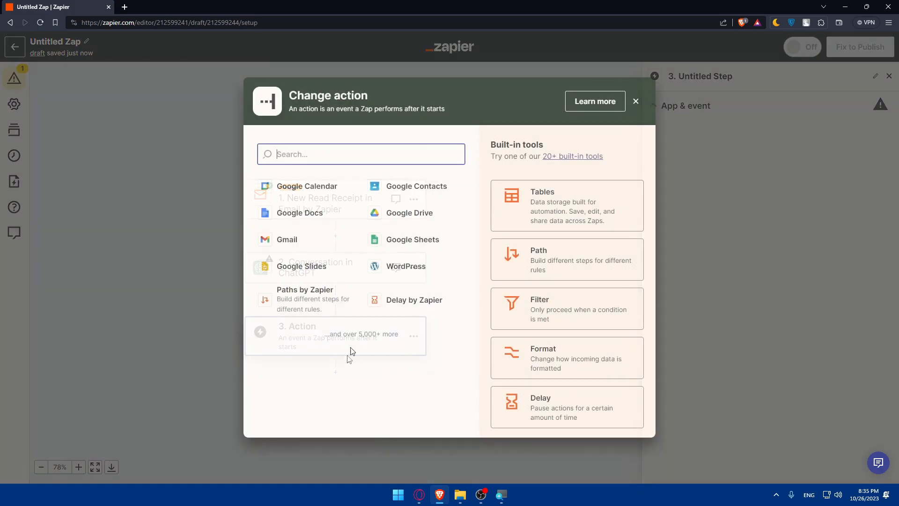
{"action": "left_click", "coordinate": [633, 101]}
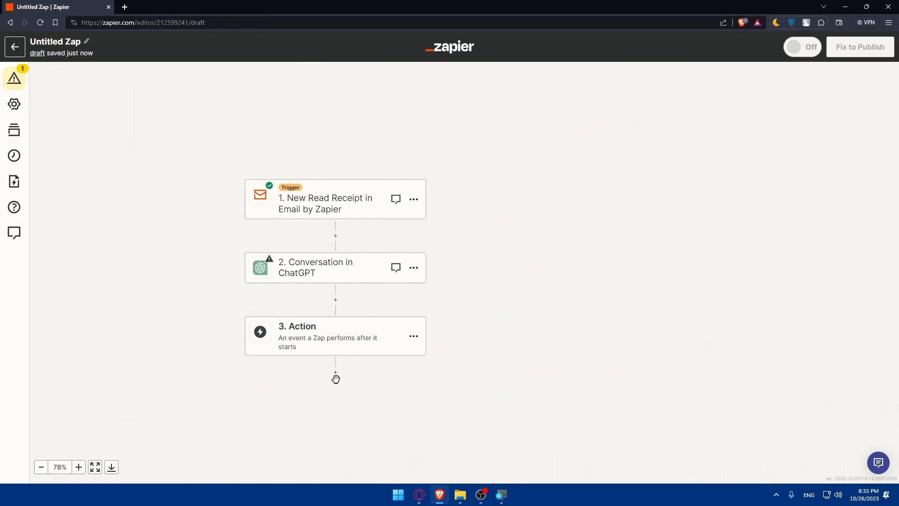
- Set the third step's action to ChatGPT, found by searching "chat", with the Summarize Text event, and continue to its account connection
{"action": "left_click", "coordinate": [356, 345]}
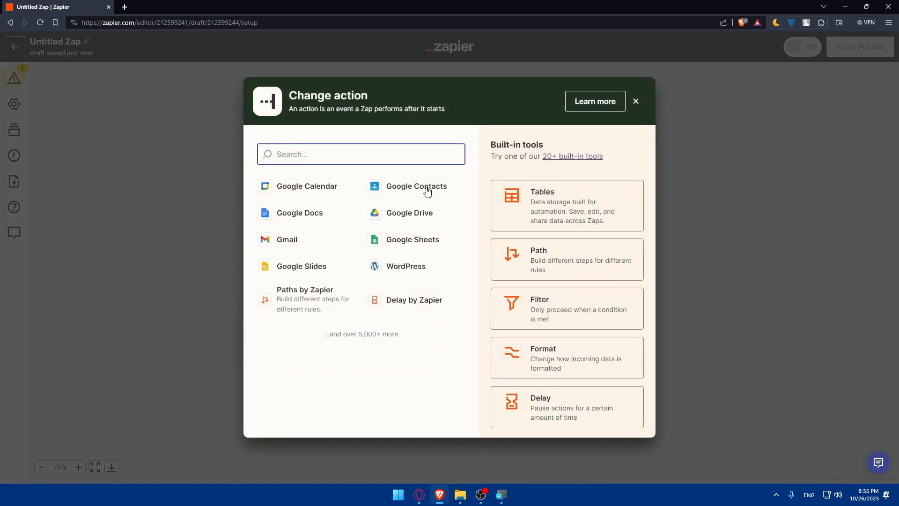
{"action": "type", "text": "chat"}
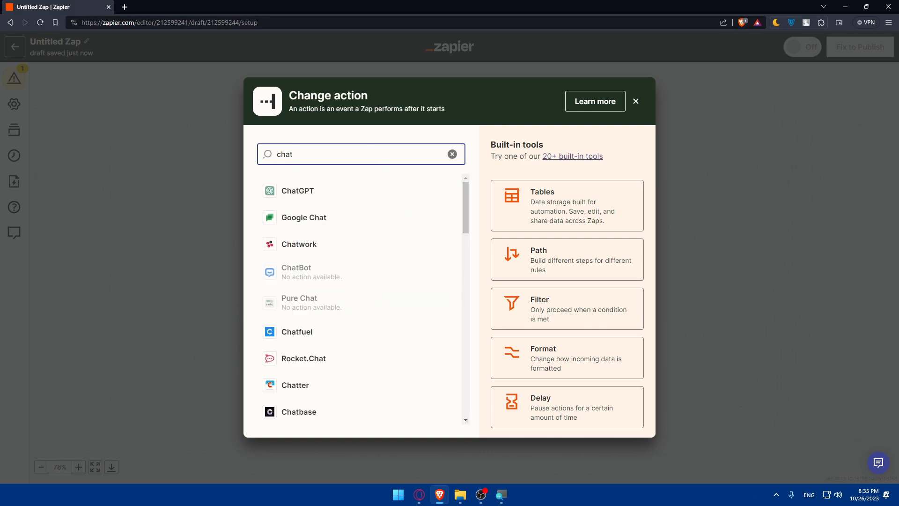
{"action": "left_click", "coordinate": [304, 194]}
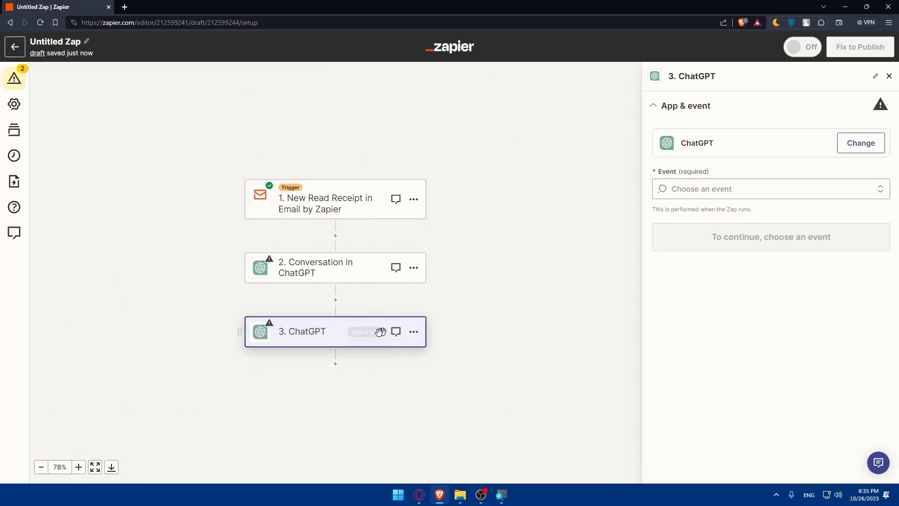
{"action": "left_click", "coordinate": [737, 187]}
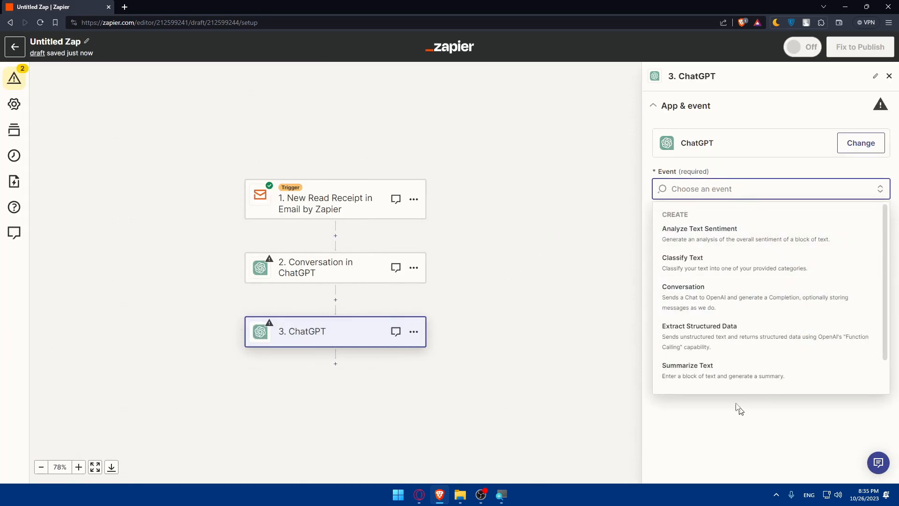
{"action": "left_click", "coordinate": [716, 372]}
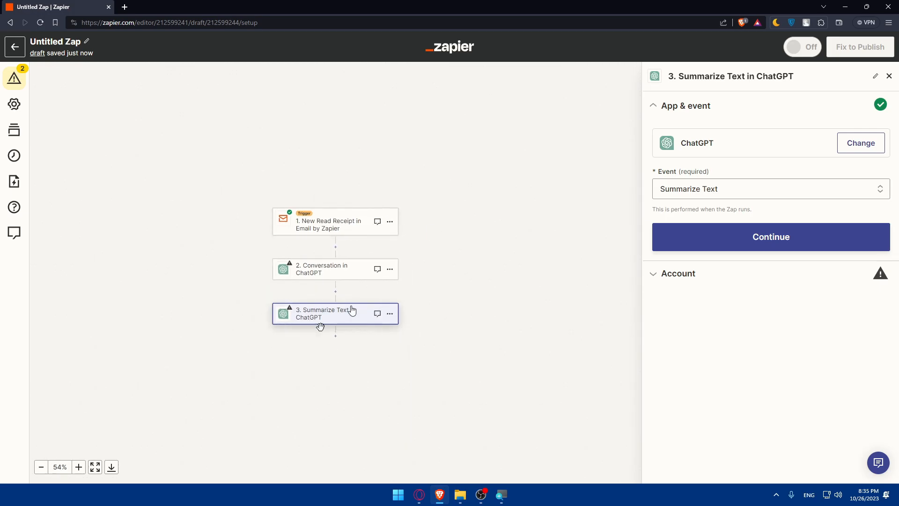
{"action": "left_click", "coordinate": [95, 467]}
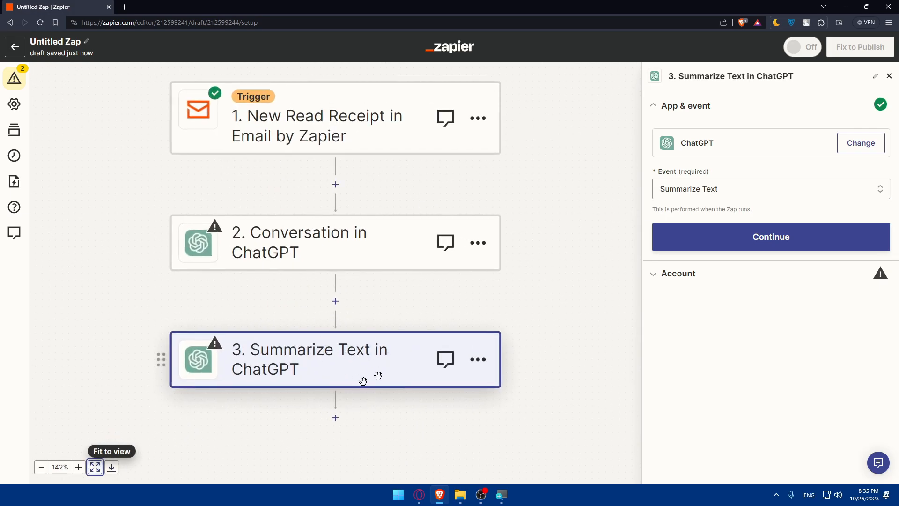
{"action": "left_click", "coordinate": [753, 243]}
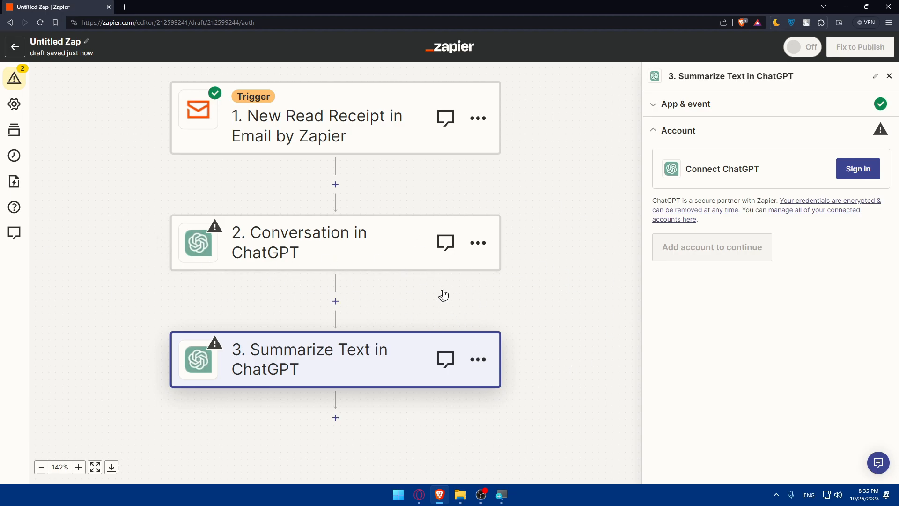
{"action": "scroll", "coordinate": [481, 325], "scroll_direction": "down", "scroll_amount": 3}
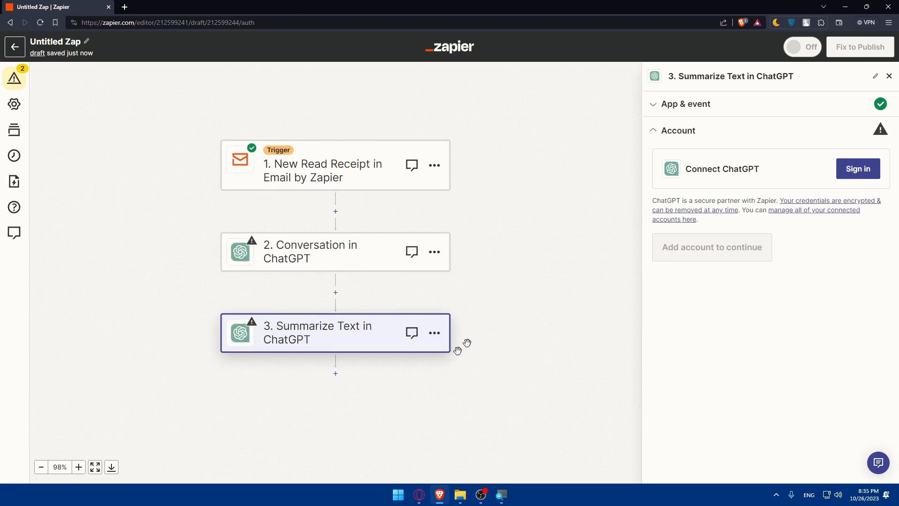
{"action": "scroll", "coordinate": [341, 291], "scroll_direction": "up", "scroll_amount": 5}
{"action": "scroll", "coordinate": [407, 183], "scroll_direction": "down", "scroll_amount": 6}
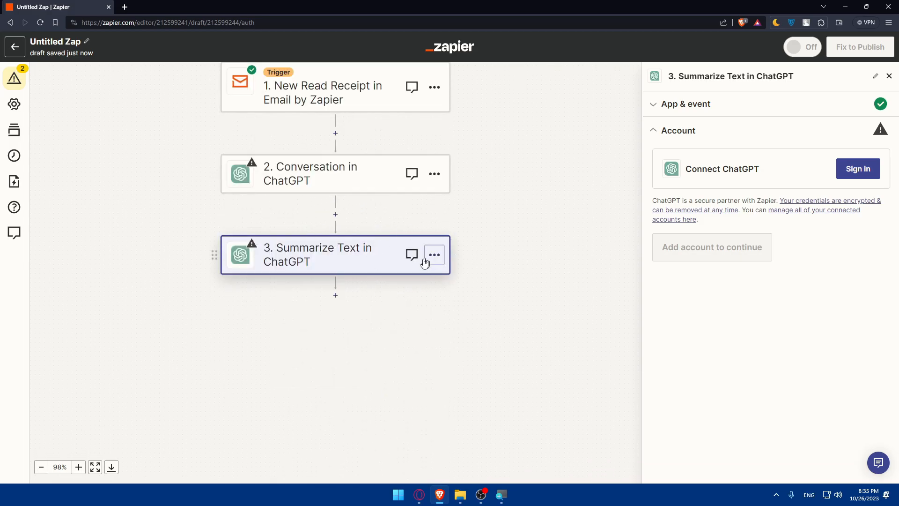